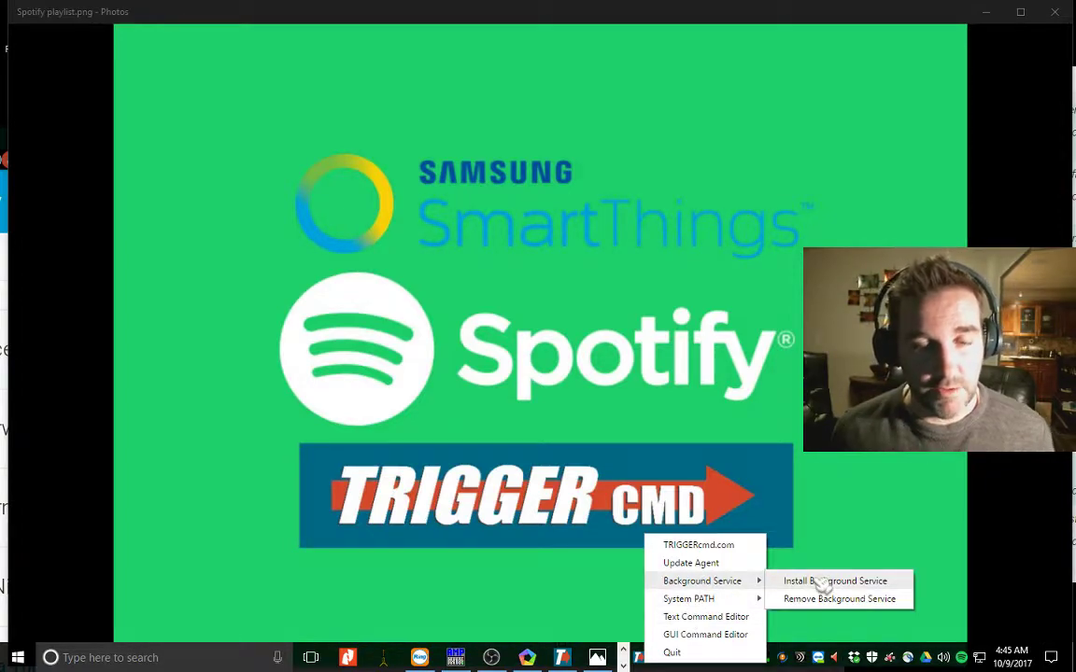
Step: Close the Spotify playlist.png picture and the Thumbnail folder window, and maximize the C:\scripts folder window
{"action": "left_click", "coordinate": [861, 539]}
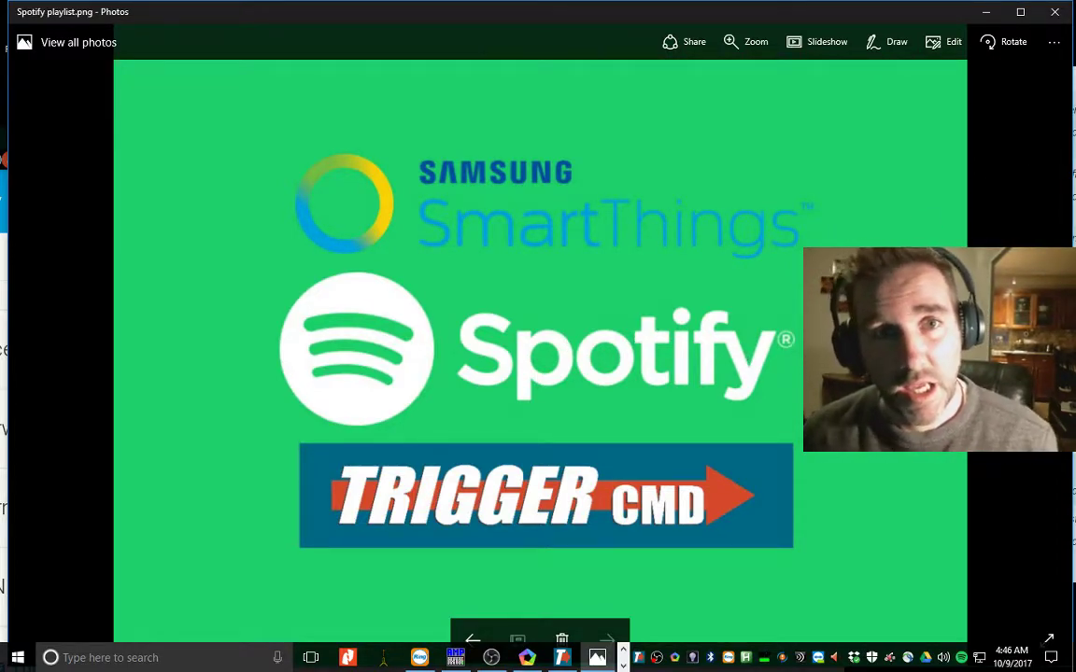
{"action": "left_click", "coordinate": [1055, 17]}
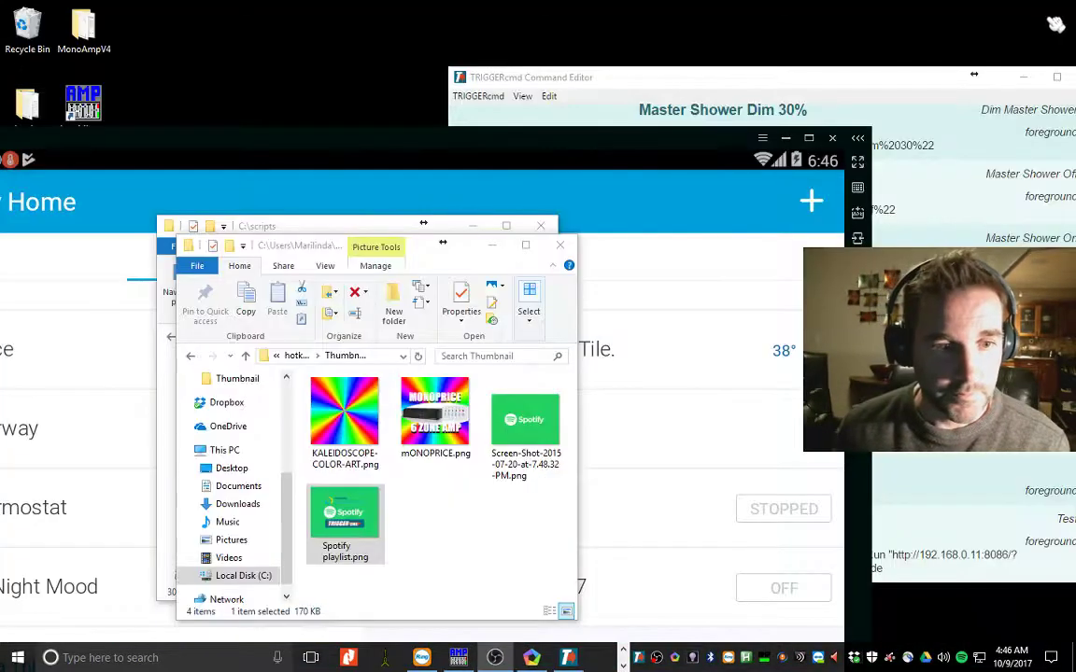
{"action": "left_click", "coordinate": [560, 241]}
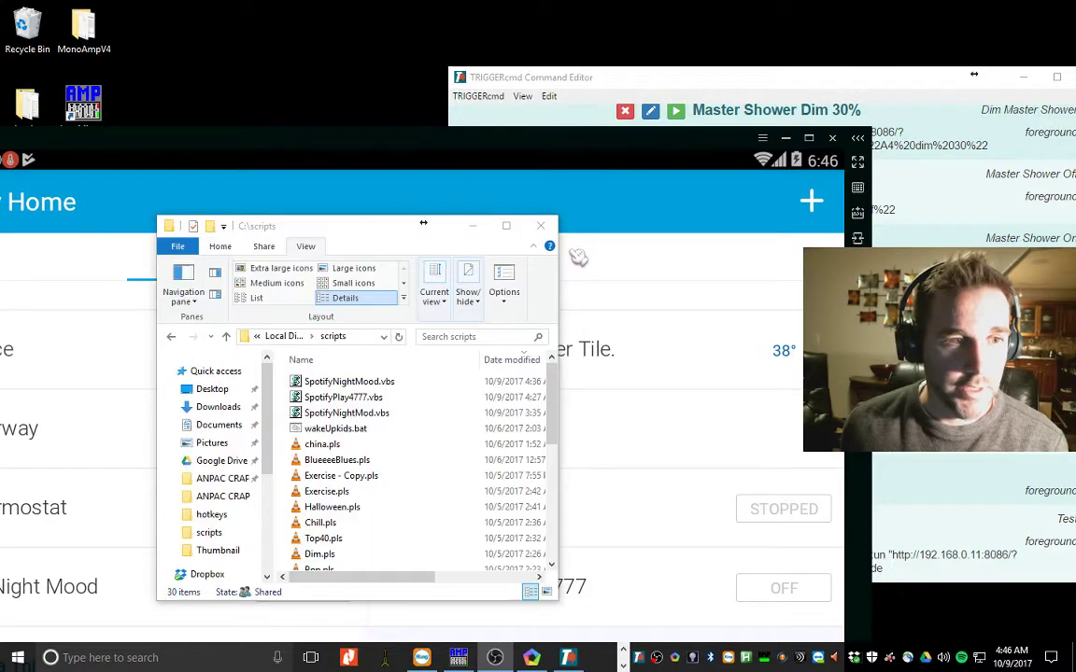
{"action": "left_click", "coordinate": [505, 226]}
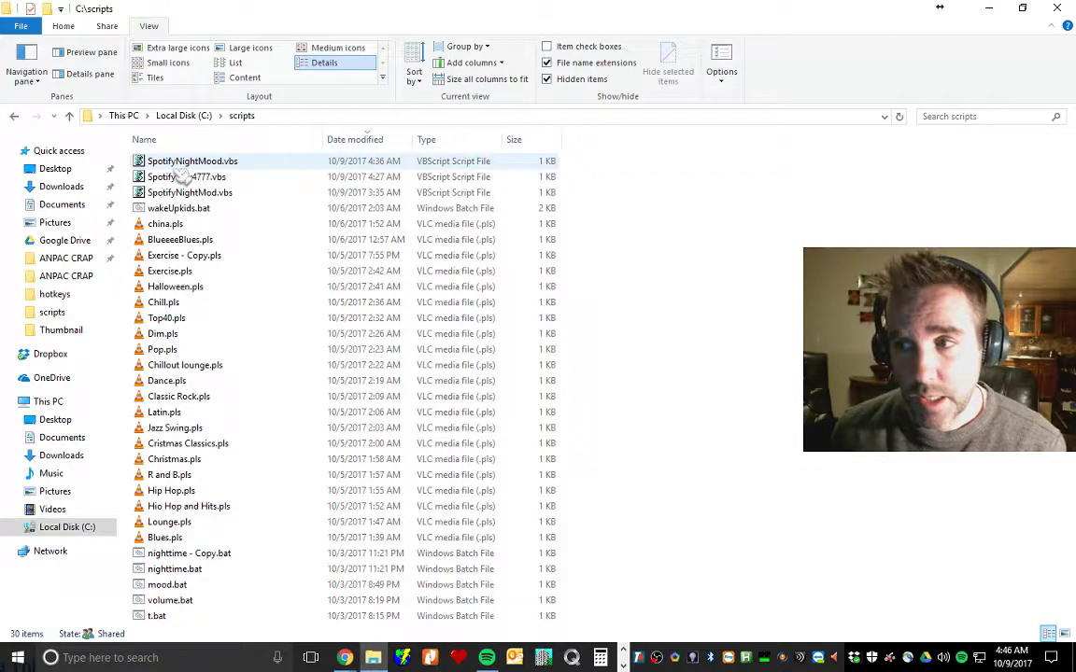
{"action": "left_click", "coordinate": [111, 657]}
{"action": "type", "text": "not"}
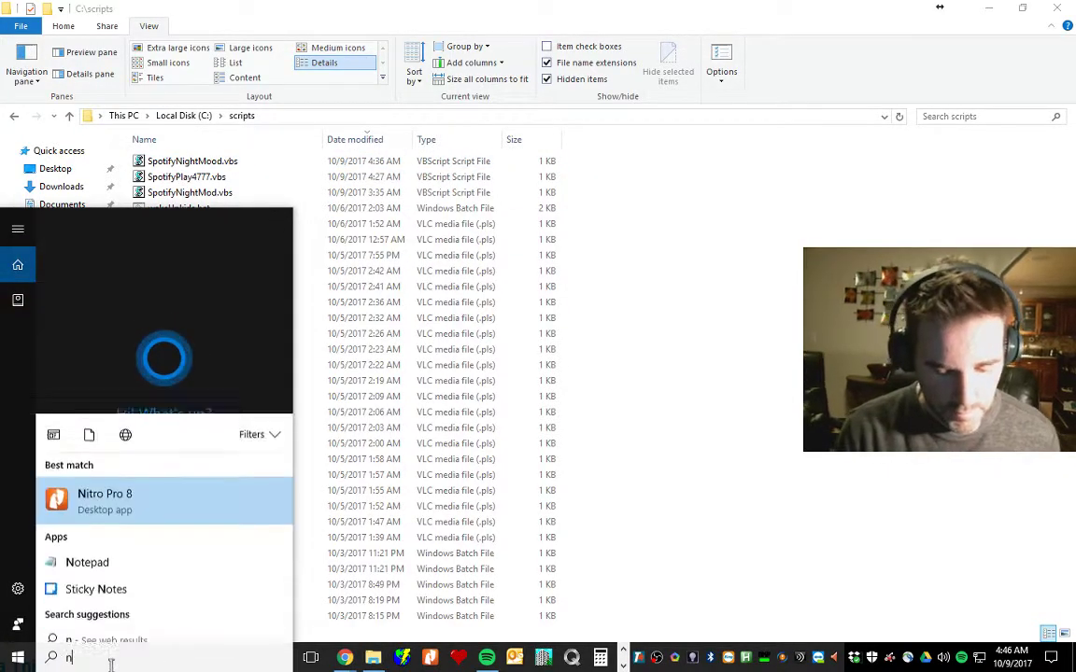
{"action": "left_click", "coordinate": [84, 290]}
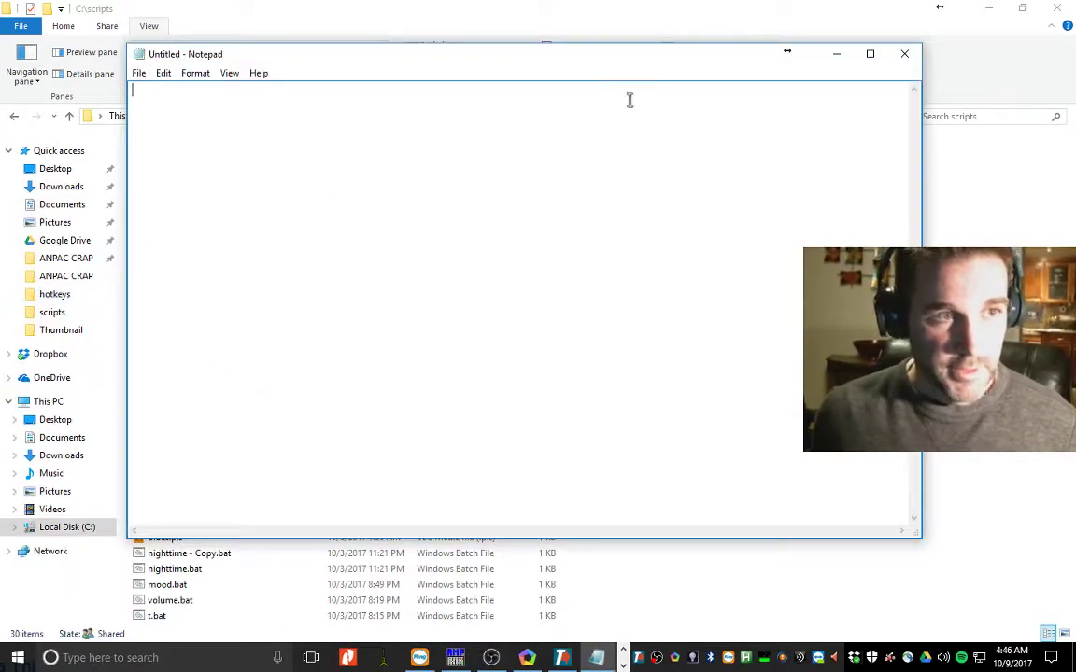
{"action": "left_click", "coordinate": [904, 56]}
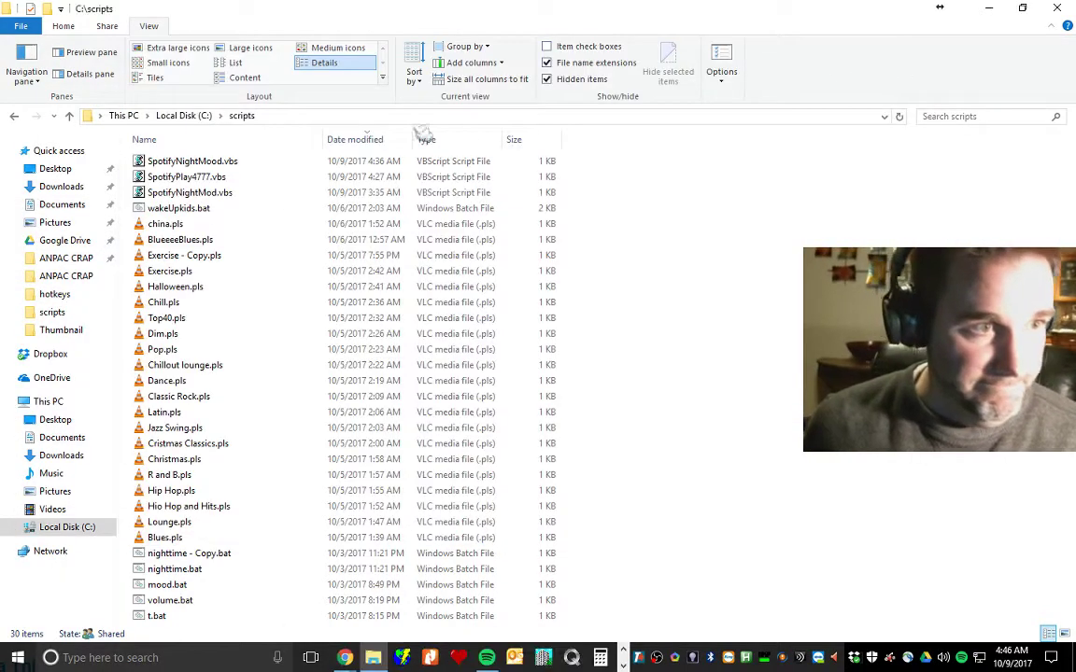
Step: Open the SpotifyNightMood.vbs script for editing in Notepad and review the line that creates the WScript.Shell object
{"action": "right_click", "coordinate": [213, 163]}
{"action": "left_click", "coordinate": [234, 186]}
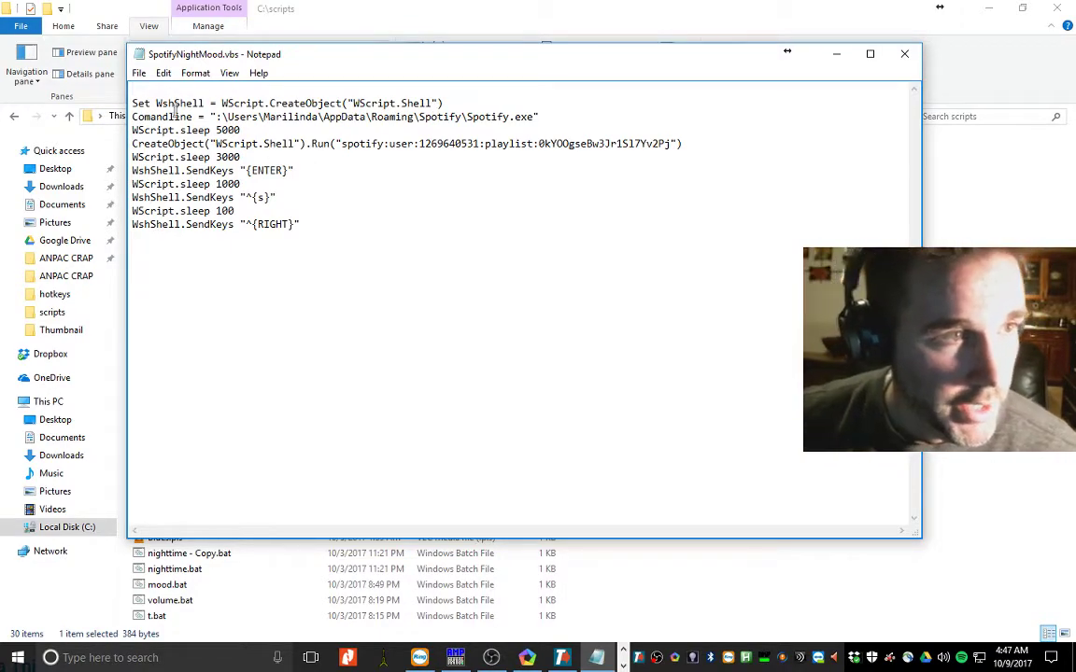
{"action": "left_click_drag", "start_coordinate": [132, 106], "coordinate": [369, 103]}
{"action": "key", "text": "Home"}
{"action": "key", "text": "Return"}
{"action": "key", "text": "Up"}
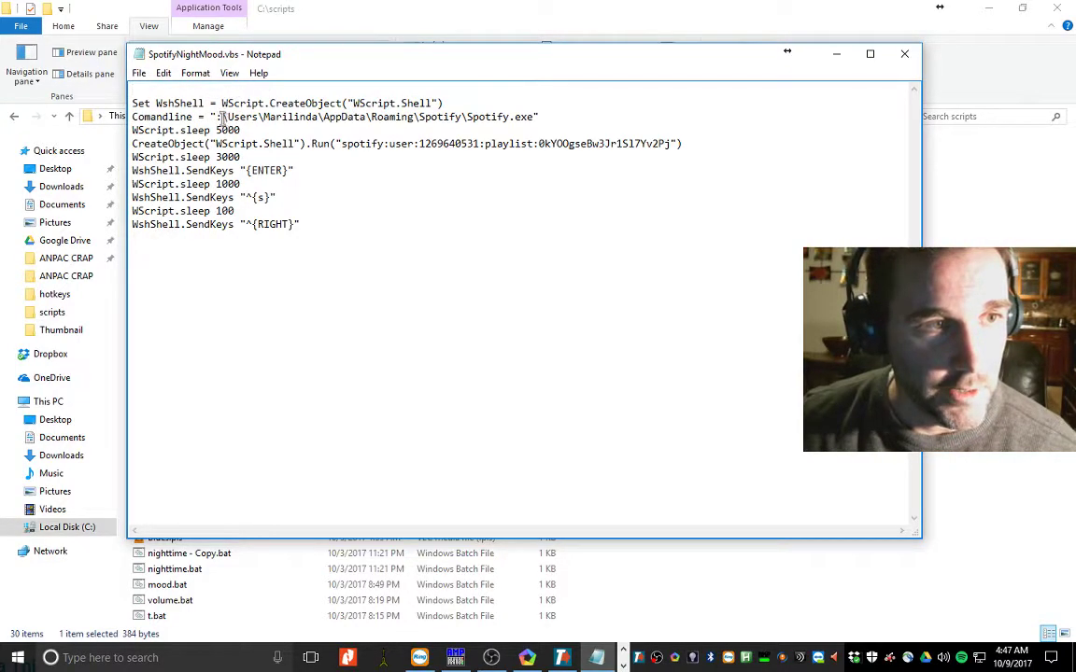
Step: Examine the script's Spotify.exe path, its first sleep delay and the playlist URI in the Run line
{"action": "left_click_drag", "start_coordinate": [222, 117], "coordinate": [502, 119]}
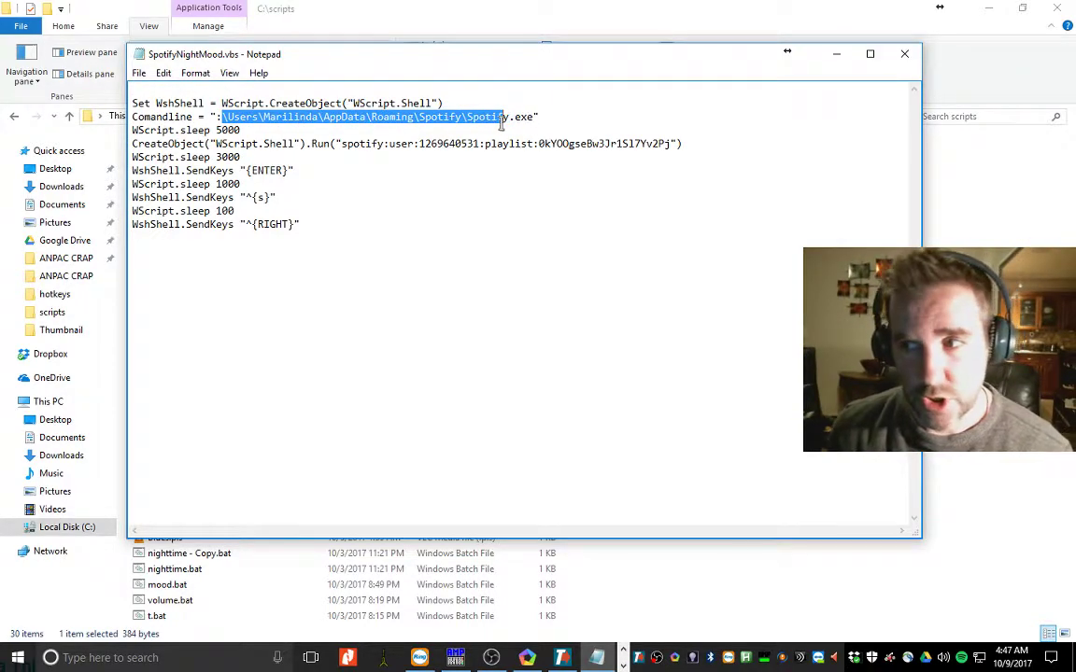
{"action": "left_click", "coordinate": [289, 128]}
{"action": "left_click_drag", "start_coordinate": [265, 117], "coordinate": [538, 117]}
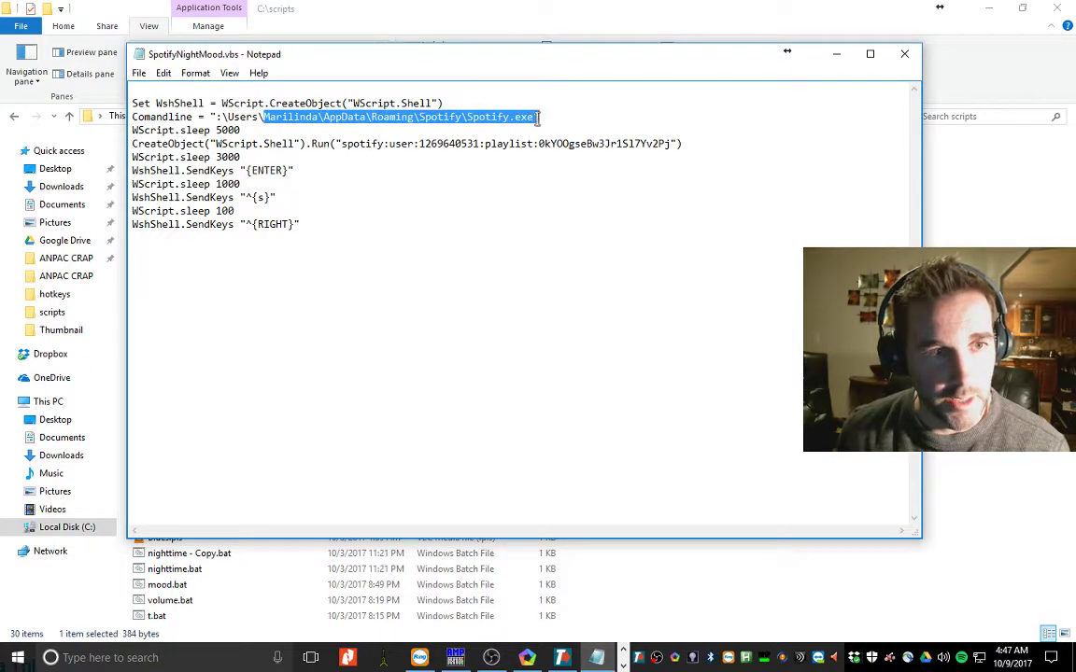
{"action": "left_click", "coordinate": [480, 114]}
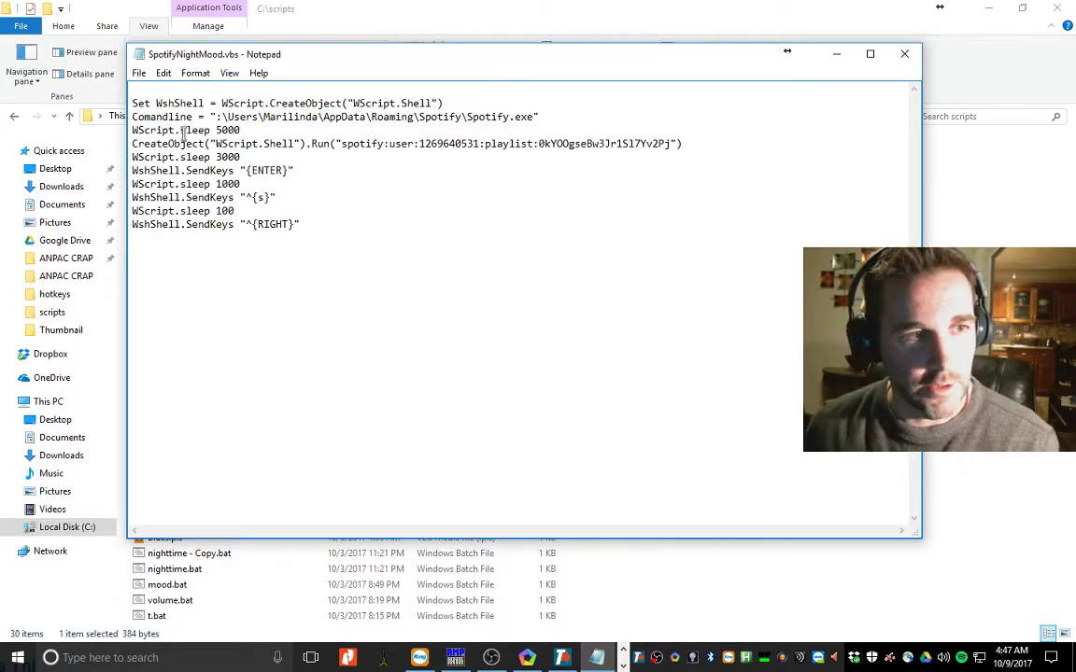
{"action": "left_click_drag", "start_coordinate": [242, 130], "coordinate": [216, 130]}
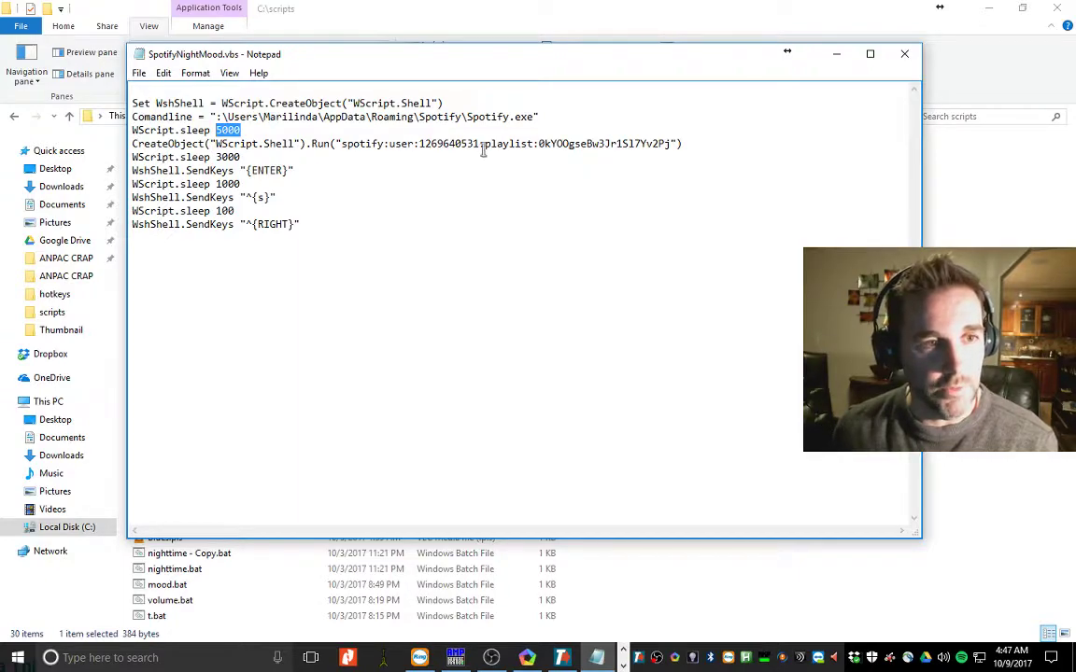
{"action": "left_click_drag", "start_coordinate": [342, 145], "coordinate": [673, 146]}
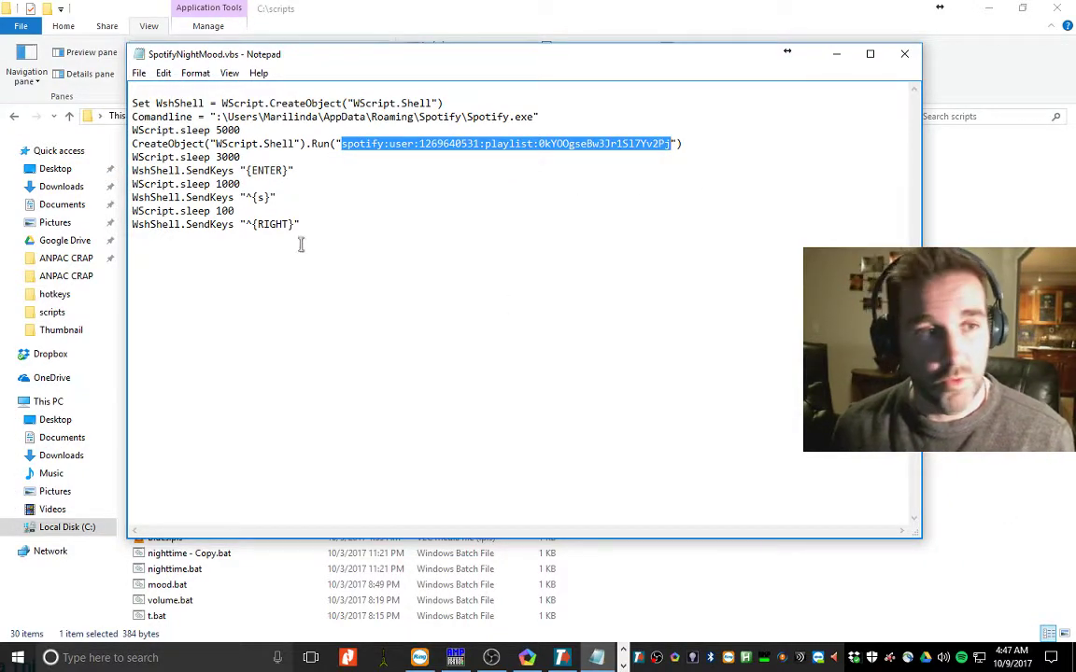
{"action": "left_click", "coordinate": [349, 155]}
{"action": "left_click_drag", "start_coordinate": [343, 145], "coordinate": [660, 142]}
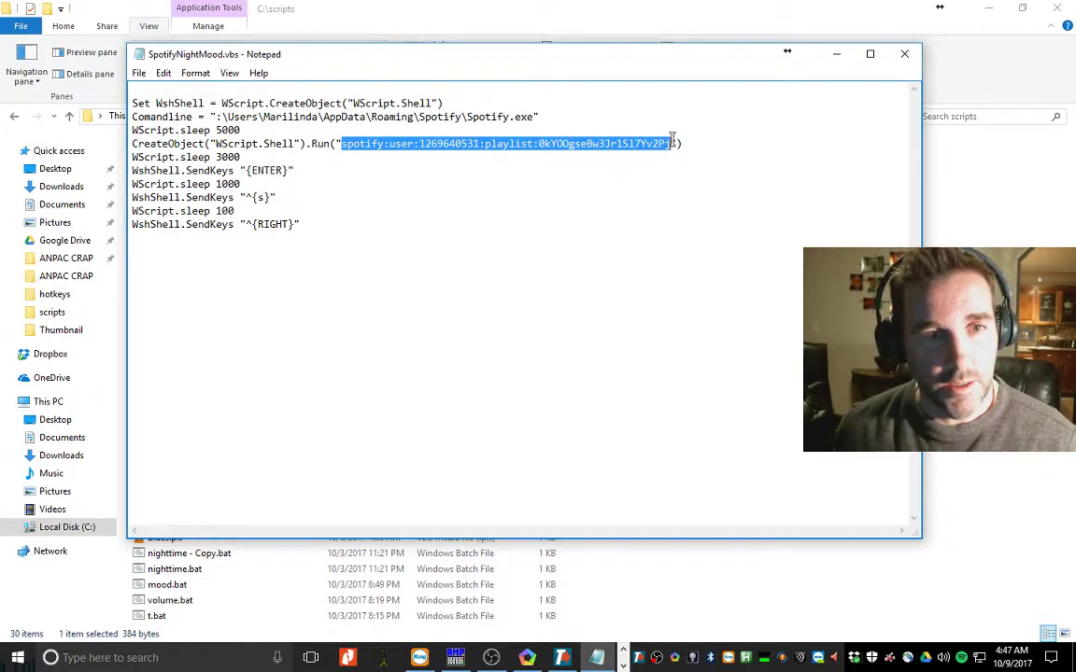
{"action": "left_click", "coordinate": [605, 141]}
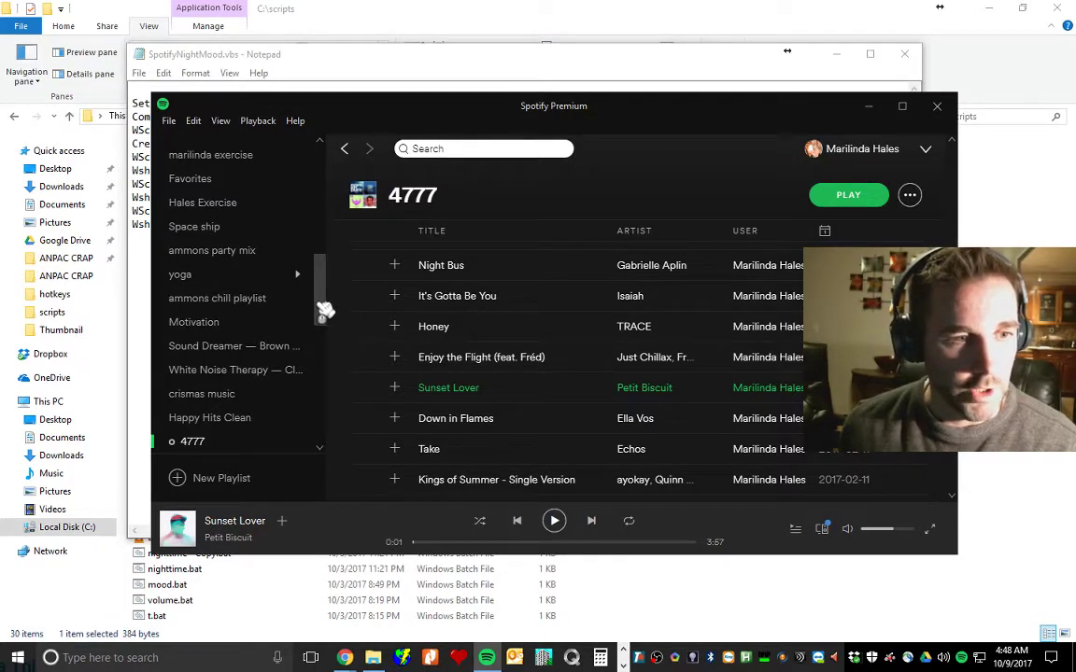
Step: Open the Night Mood playlist in Spotify and copy its Spotify URI
{"action": "scroll", "coordinate": [317, 305], "scroll_direction": "down", "scroll_amount": 1}
{"action": "scroll", "coordinate": [325, 299], "scroll_direction": "up", "scroll_amount": 2}
{"action": "left_click_drag", "start_coordinate": [325, 299], "coordinate": [324, 256]}
{"action": "left_click", "coordinate": [204, 269]}
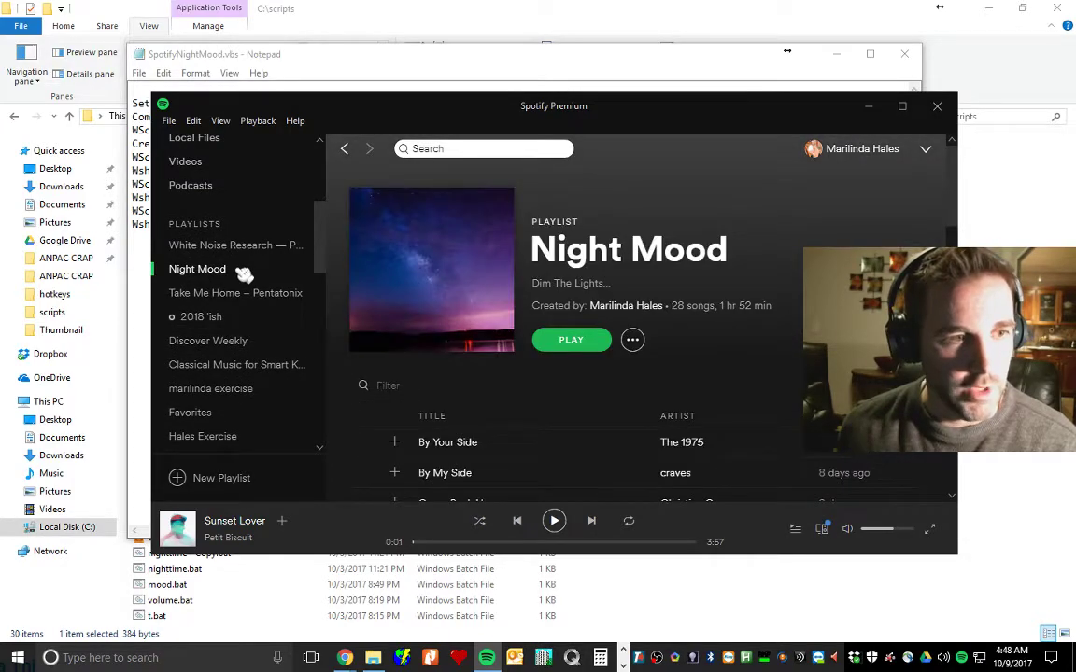
{"action": "right_click", "coordinate": [215, 270]}
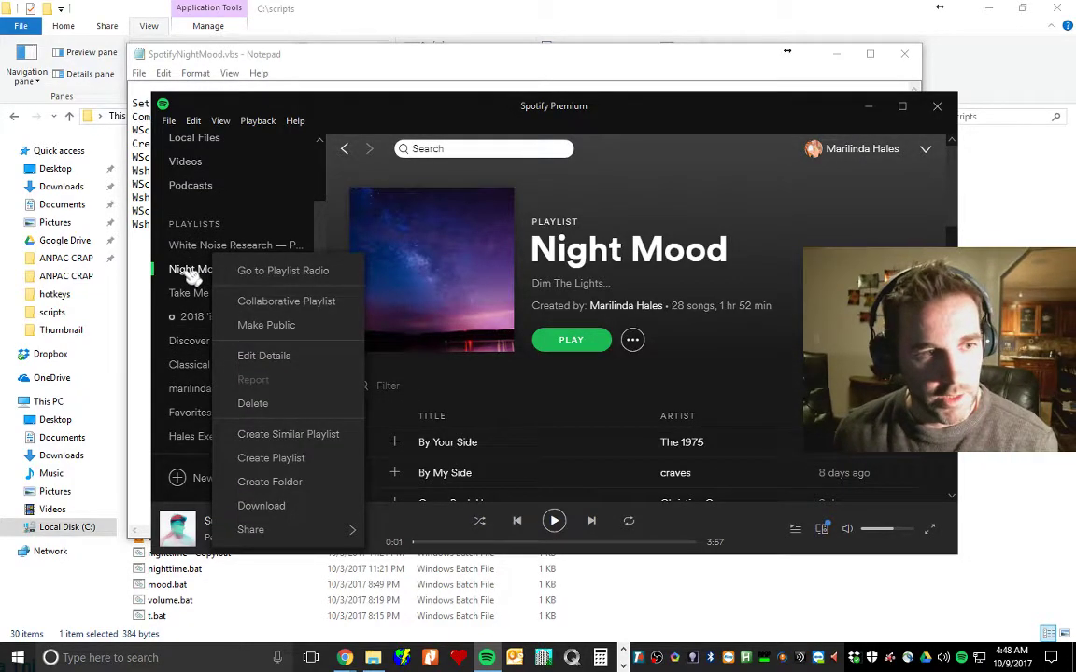
{"action": "mouse_move", "coordinate": [280, 530]}
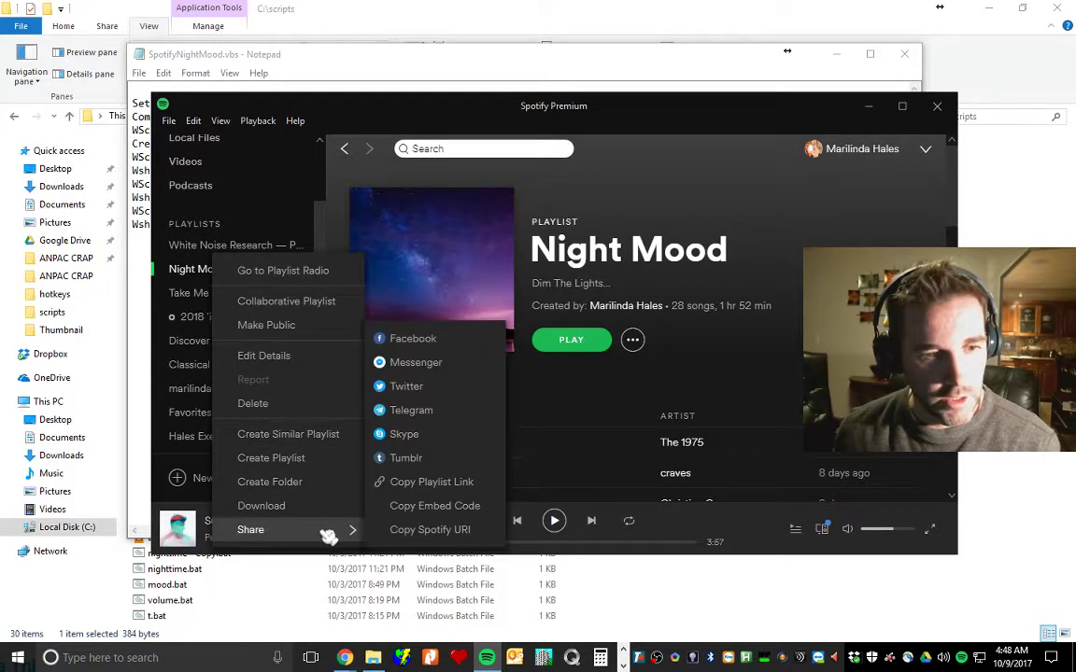
{"action": "left_click", "coordinate": [405, 529]}
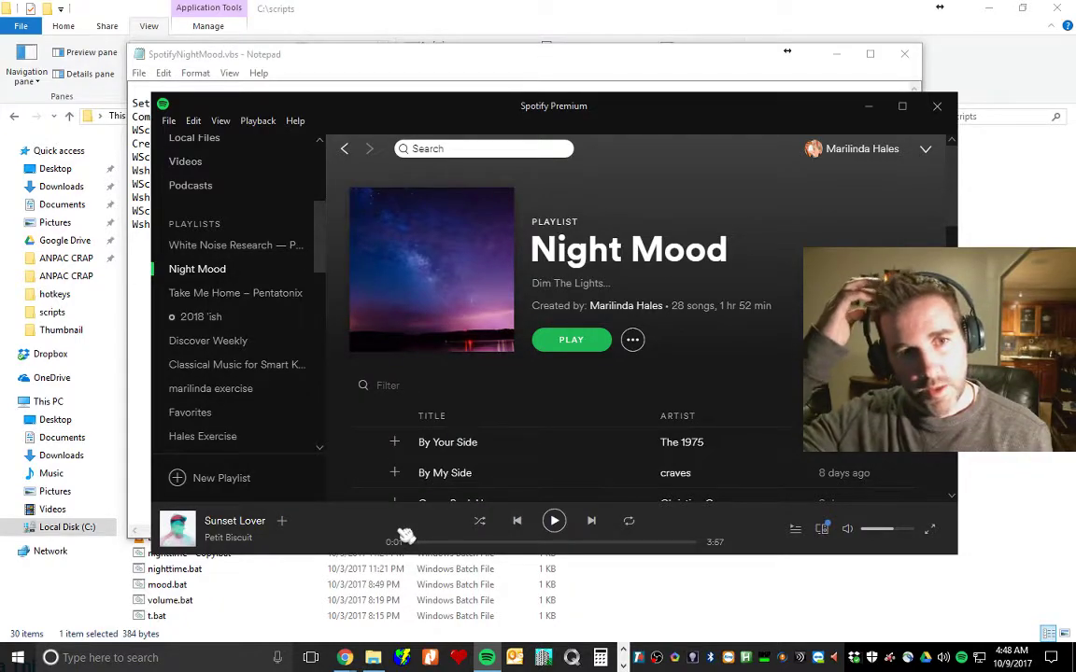
Step: Return to the script in Notepad and try to paste the copied URI over the playlist URI in the Run line
{"action": "left_click", "coordinate": [437, 77]}
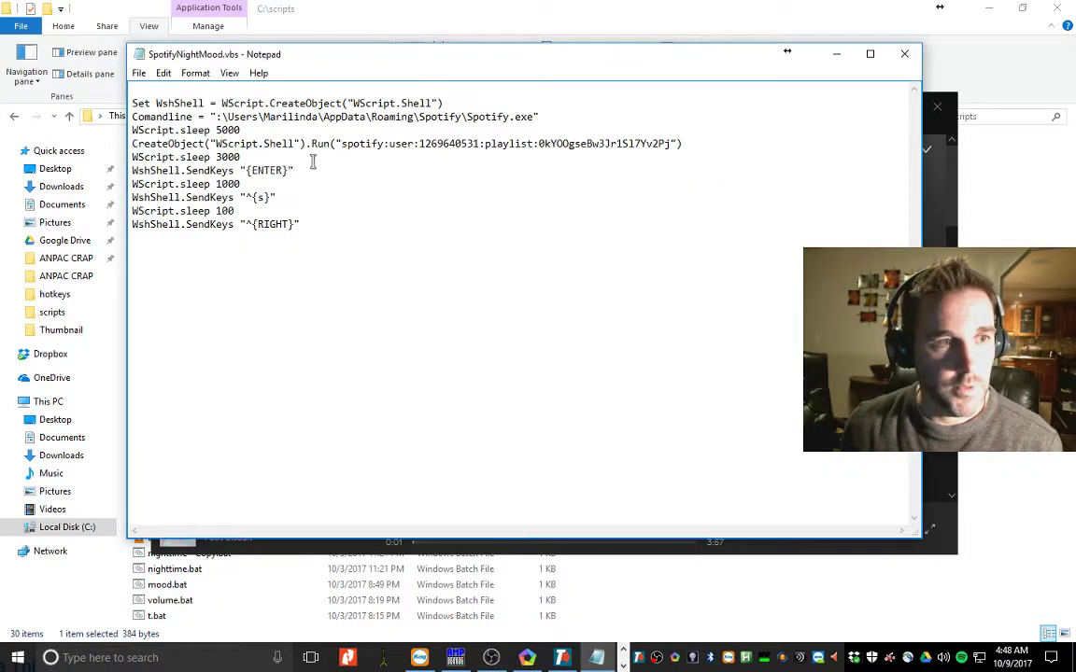
{"action": "left_click_drag", "start_coordinate": [342, 146], "coordinate": [671, 147]}
{"action": "right_click", "coordinate": [539, 149]}
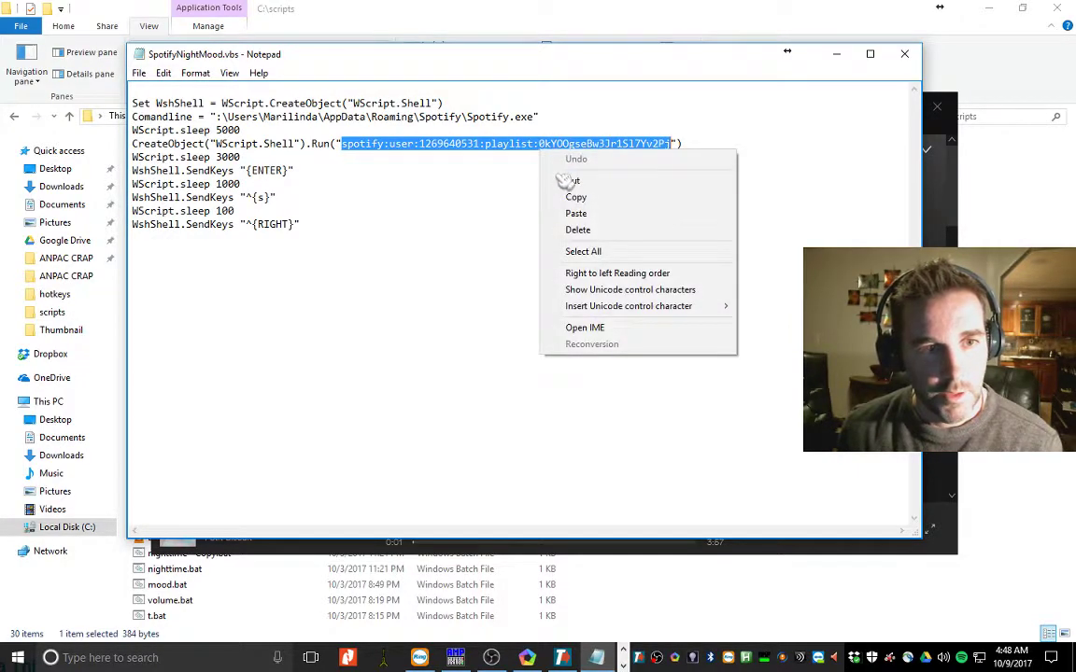
{"action": "left_click", "coordinate": [527, 204]}
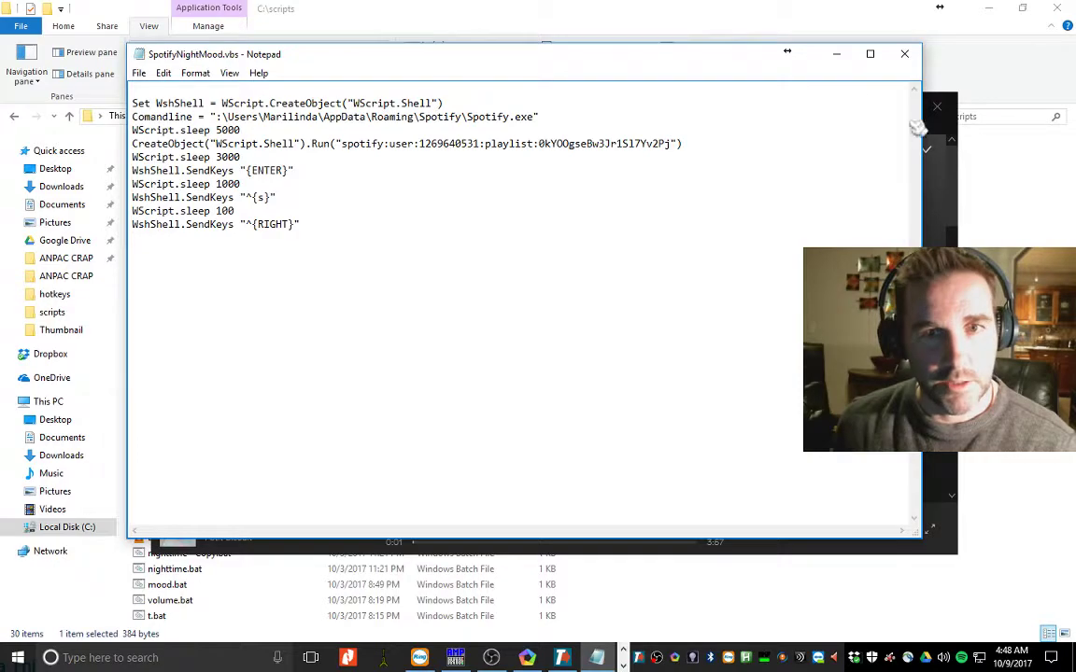
Step: Move the script window down and compare its {ENTER} and ^{s} SendKeys lines with Spotify's play and shuffle controls
{"action": "left_click_drag", "start_coordinate": [644, 62], "coordinate": [690, 270]}
{"action": "left_click", "coordinate": [570, 109]}
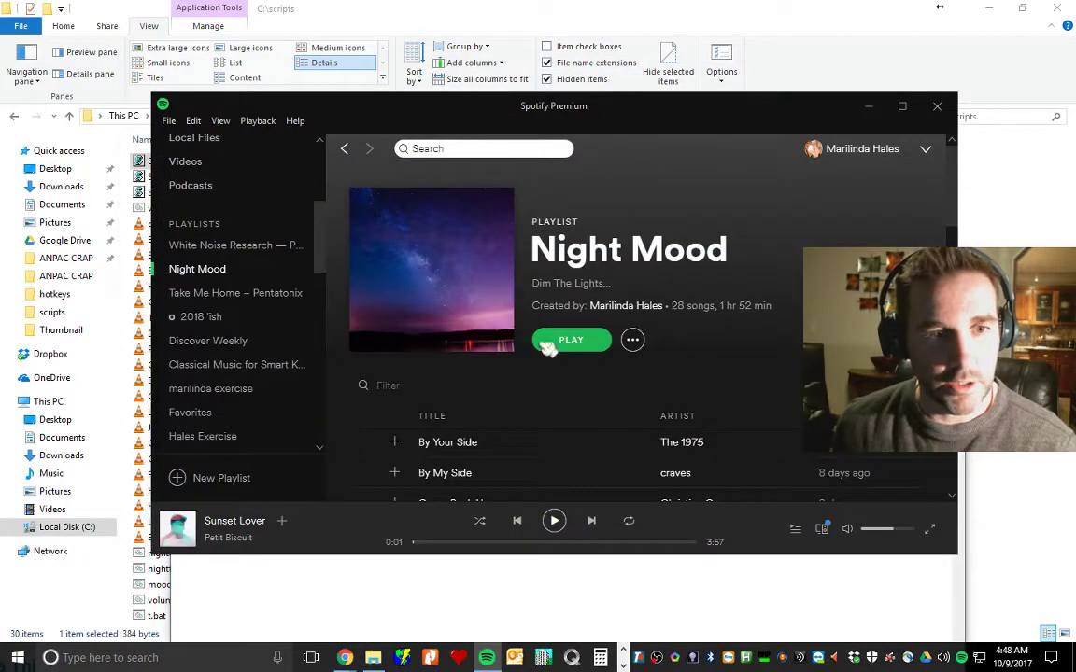
{"action": "left_click", "coordinate": [431, 584]}
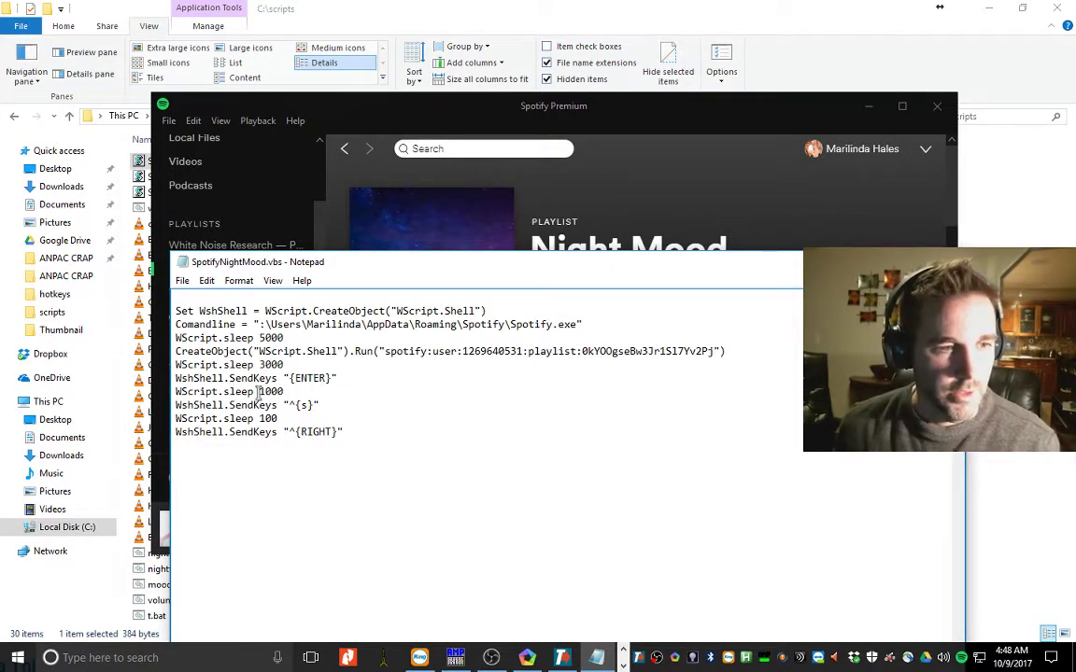
{"action": "left_click_drag", "start_coordinate": [284, 405], "coordinate": [313, 405]}
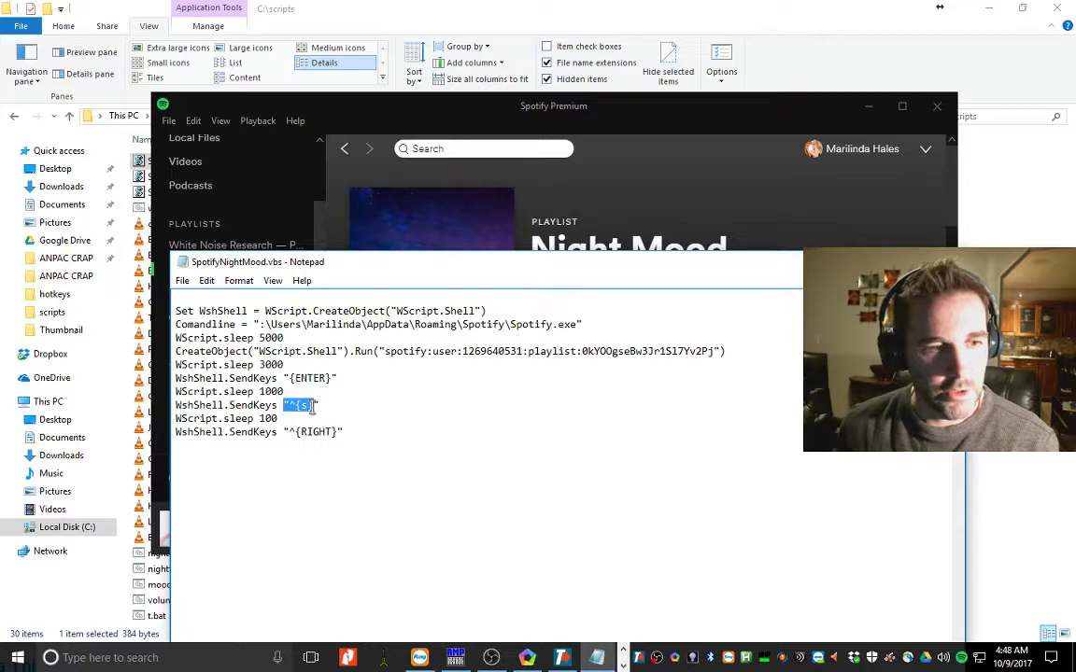
{"action": "left_click", "coordinate": [492, 121]}
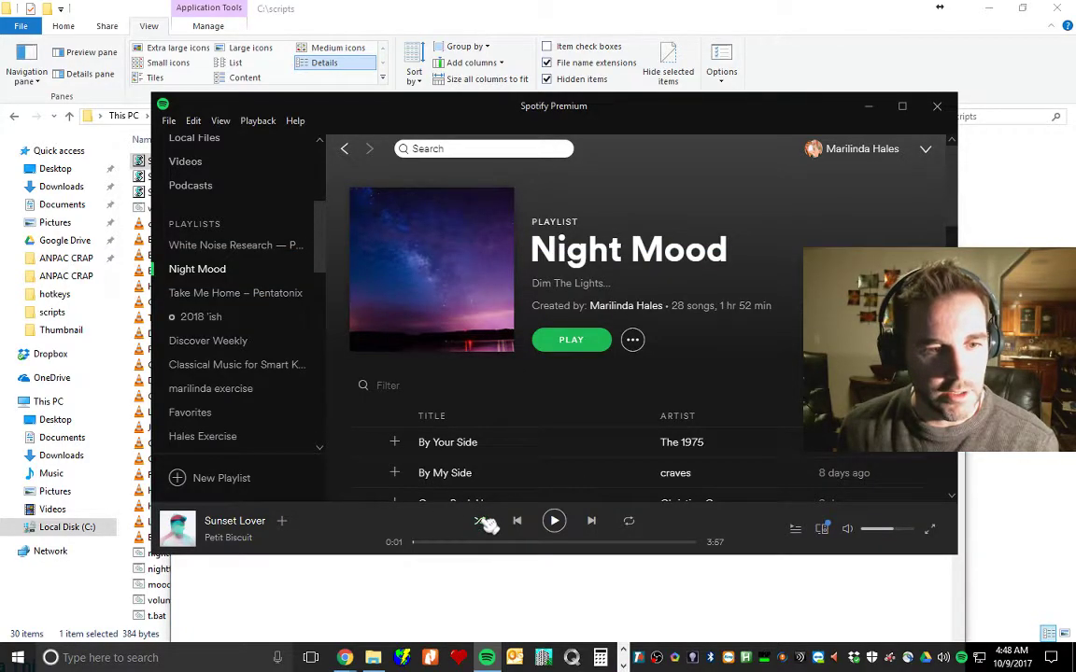
{"action": "left_click", "coordinate": [471, 571]}
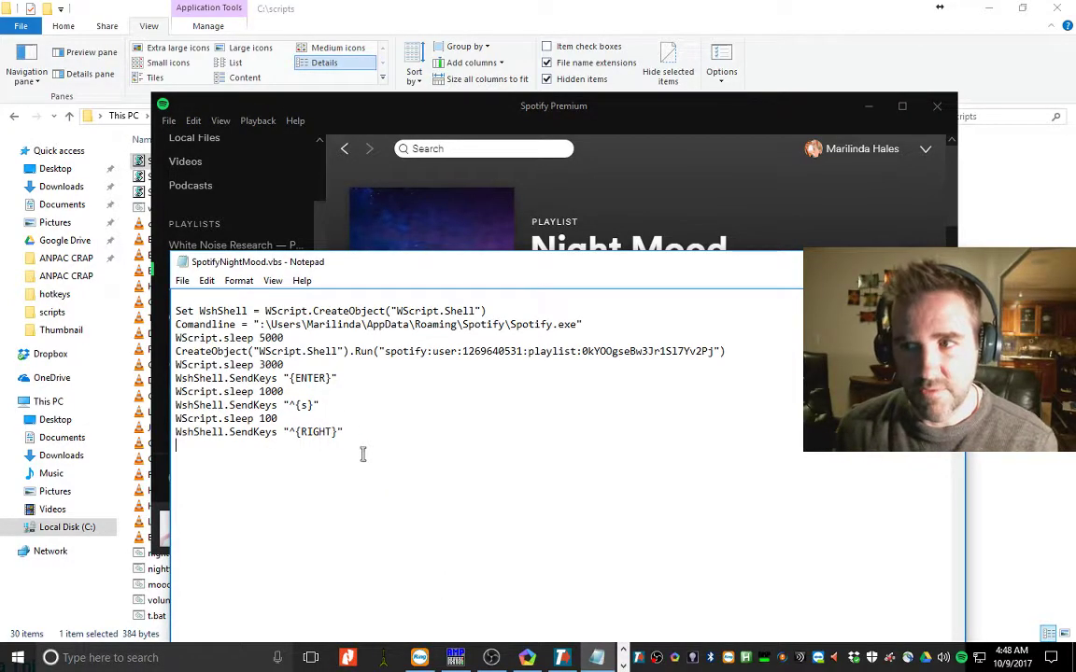
Step: Check the script's ^{RIGHT} line against Spotify's playback commands and skip to the next track
{"action": "left_click_drag", "start_coordinate": [343, 433], "coordinate": [285, 435]}
{"action": "left_click", "coordinate": [285, 446]}
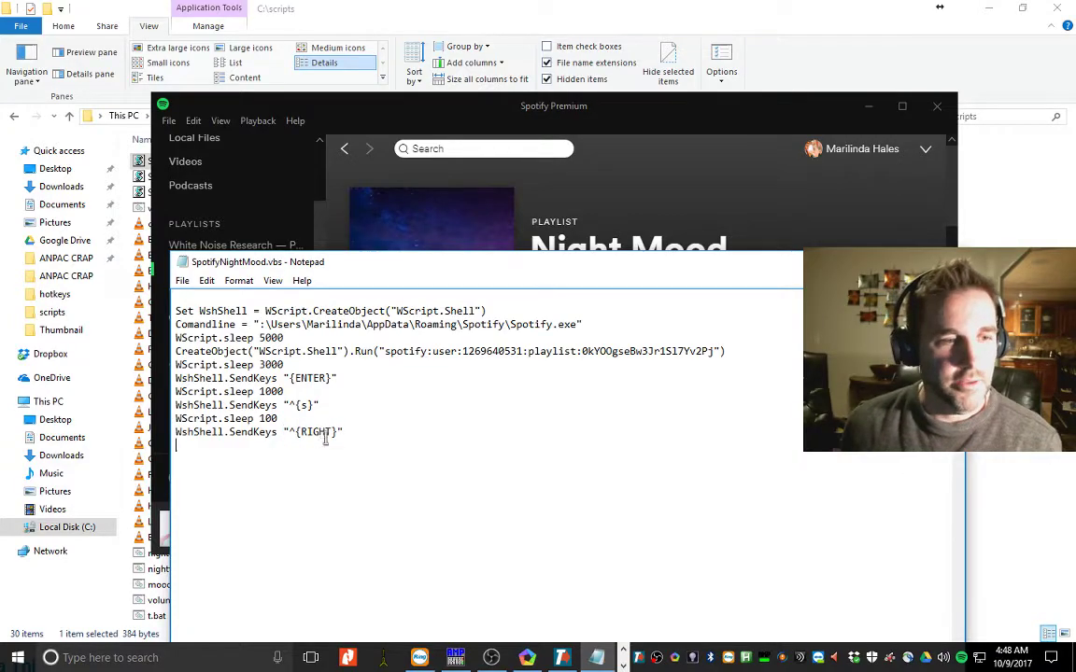
{"action": "left_click", "coordinate": [262, 122]}
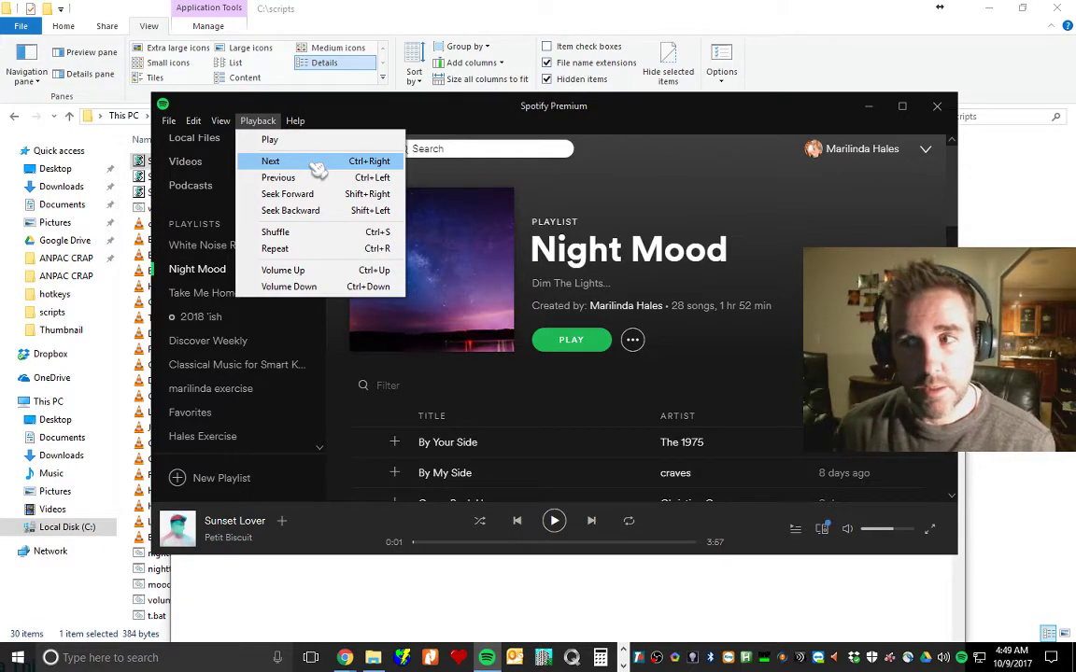
{"action": "key", "text": "Escape"}
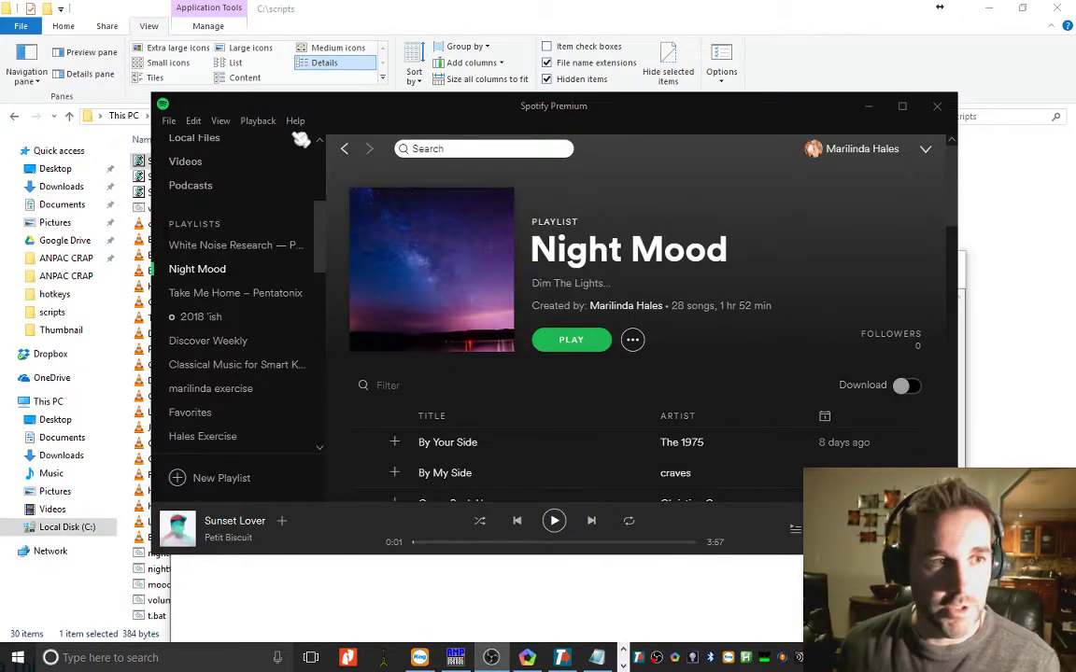
{"action": "left_click", "coordinate": [259, 121]}
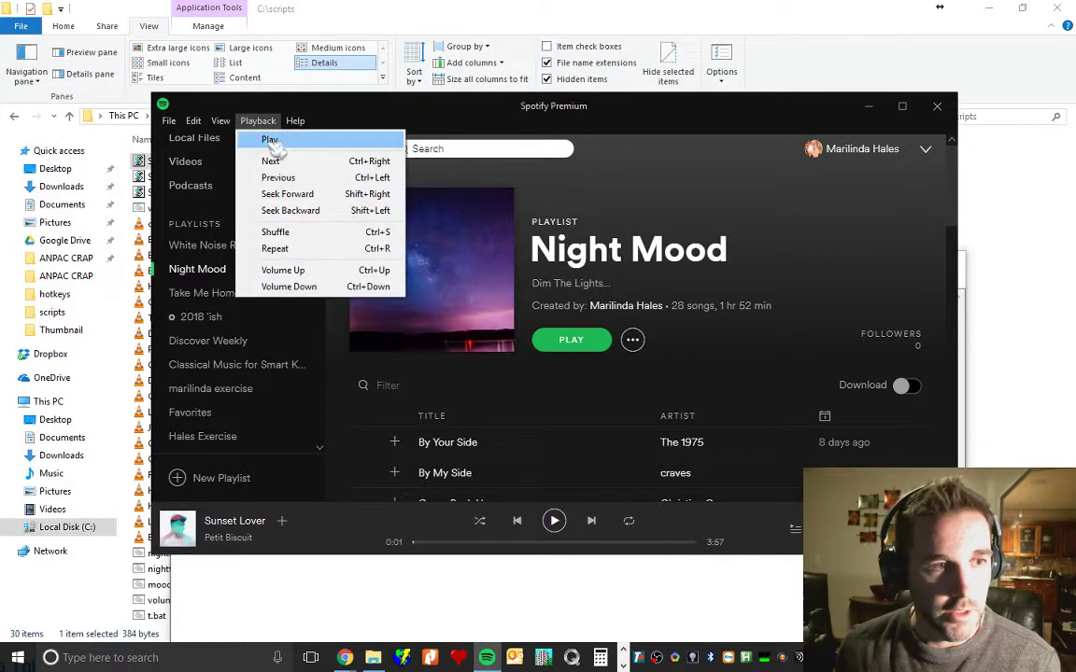
{"action": "left_click", "coordinate": [309, 168]}
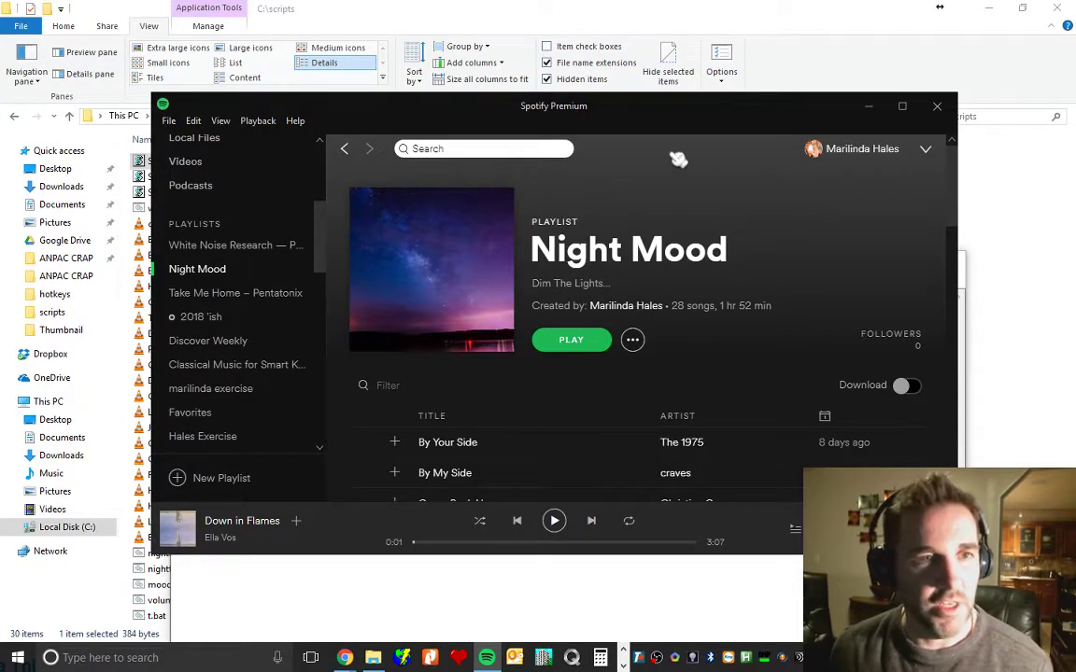
Step: Close Spotify and the SpotifyNightMood.vbs script, discarding the script's unsaved changes
{"action": "left_click", "coordinate": [939, 108]}
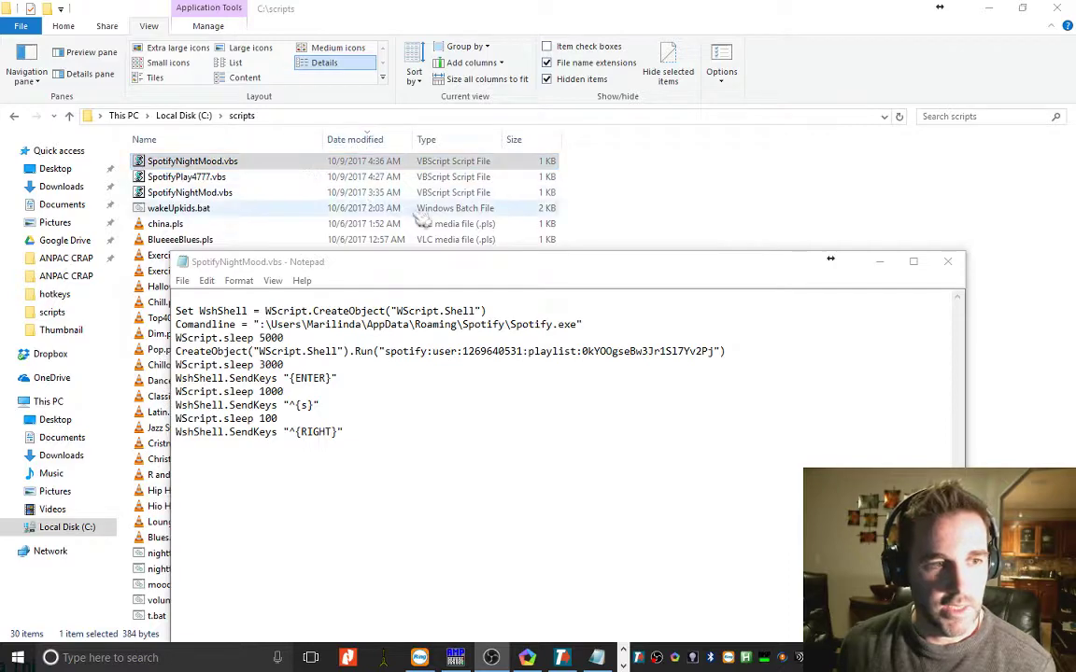
{"action": "left_click", "coordinate": [949, 263]}
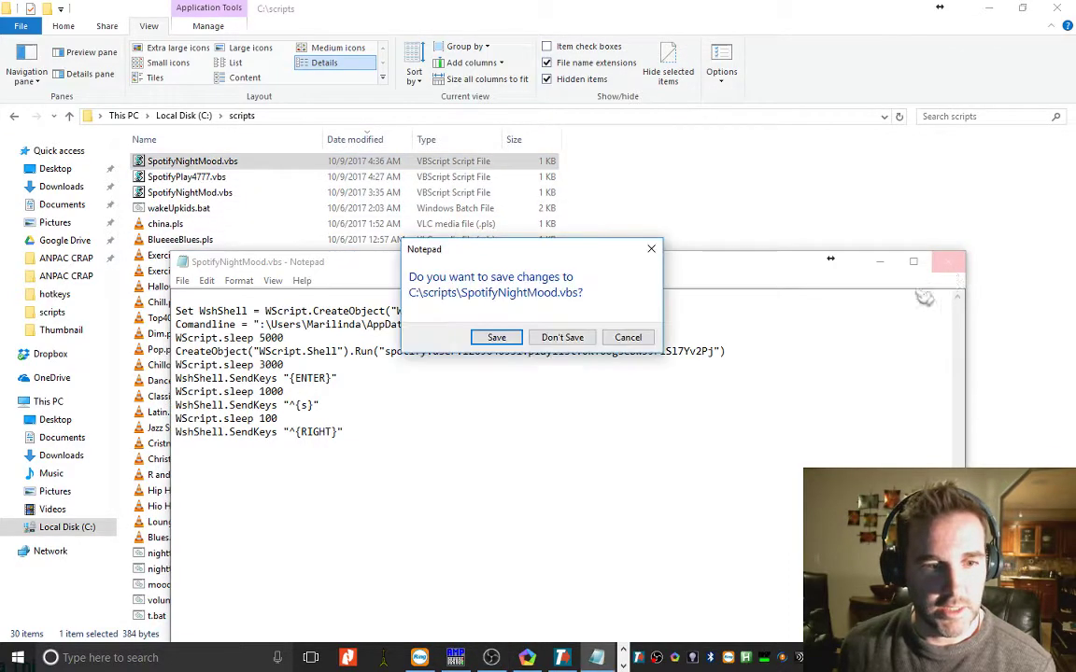
{"action": "left_click", "coordinate": [556, 338]}
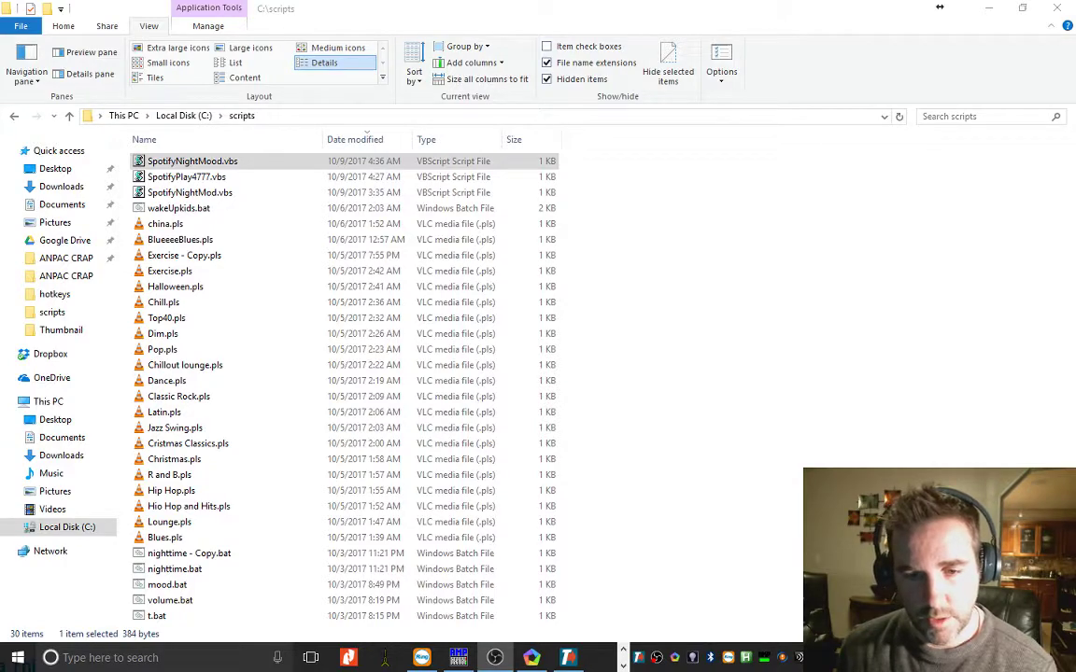
Step: Run SpotifyNightMood.vbs from the scripts folder, pause the playback in Spotify and uncover the file list
{"action": "left_click", "coordinate": [173, 165]}
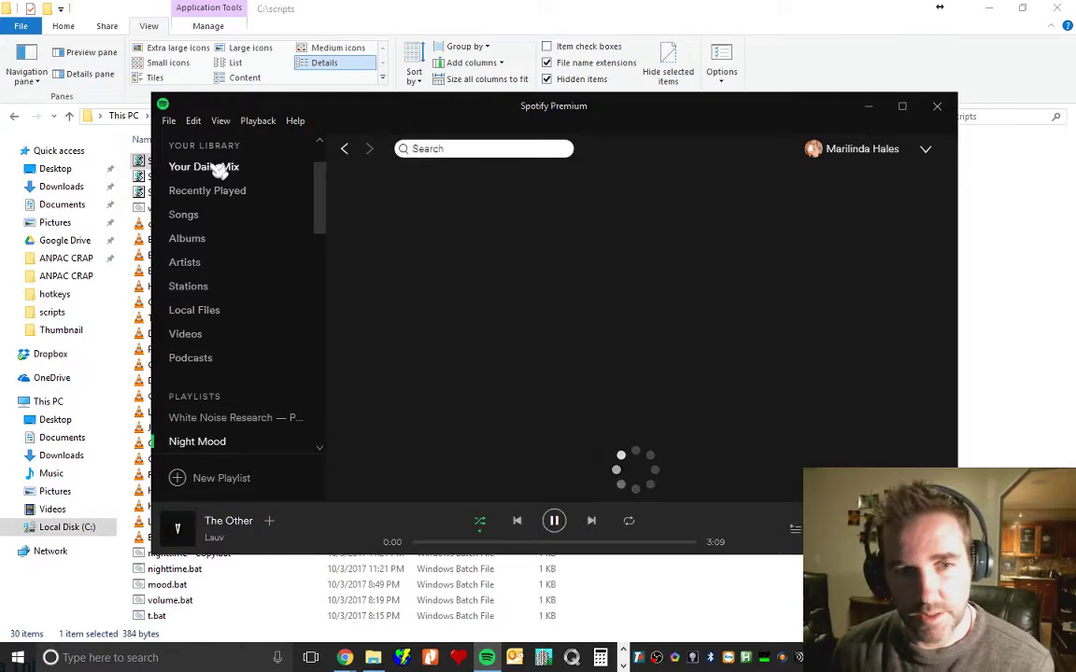
{"action": "left_click", "coordinate": [556, 523]}
{"action": "left_click_drag", "start_coordinate": [481, 108], "coordinate": [528, 262]}
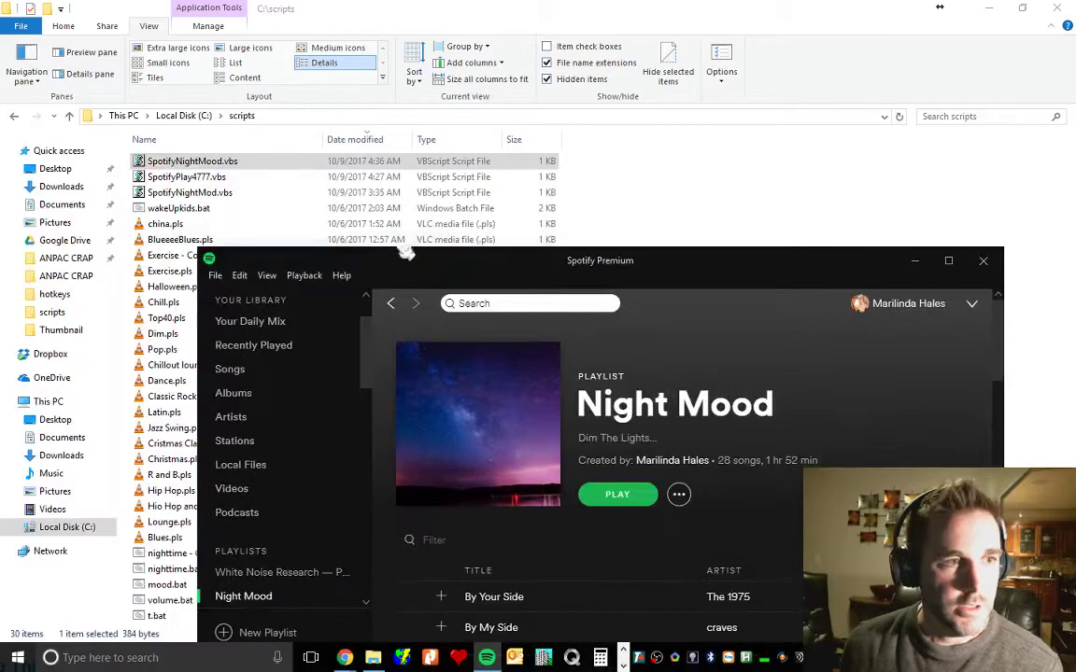
Step: Open SpotifyNightMood.vbs in Notepad for editing, check the .vbs extension under Save As, and close the script without saving
{"action": "right_click", "coordinate": [213, 161]}
{"action": "left_click", "coordinate": [217, 186]}
{"action": "left_click", "coordinate": [182, 280]}
{"action": "left_click", "coordinate": [214, 347]}
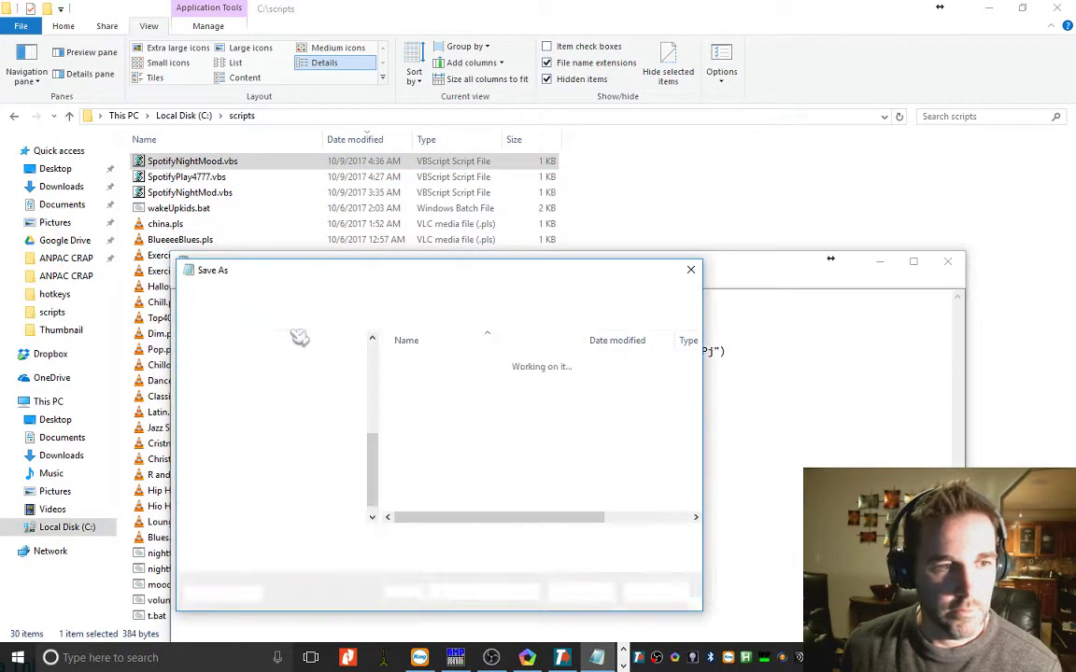
{"action": "left_click", "coordinate": [373, 540]}
{"action": "left_click_drag", "start_coordinate": [374, 540], "coordinate": [360, 540]}
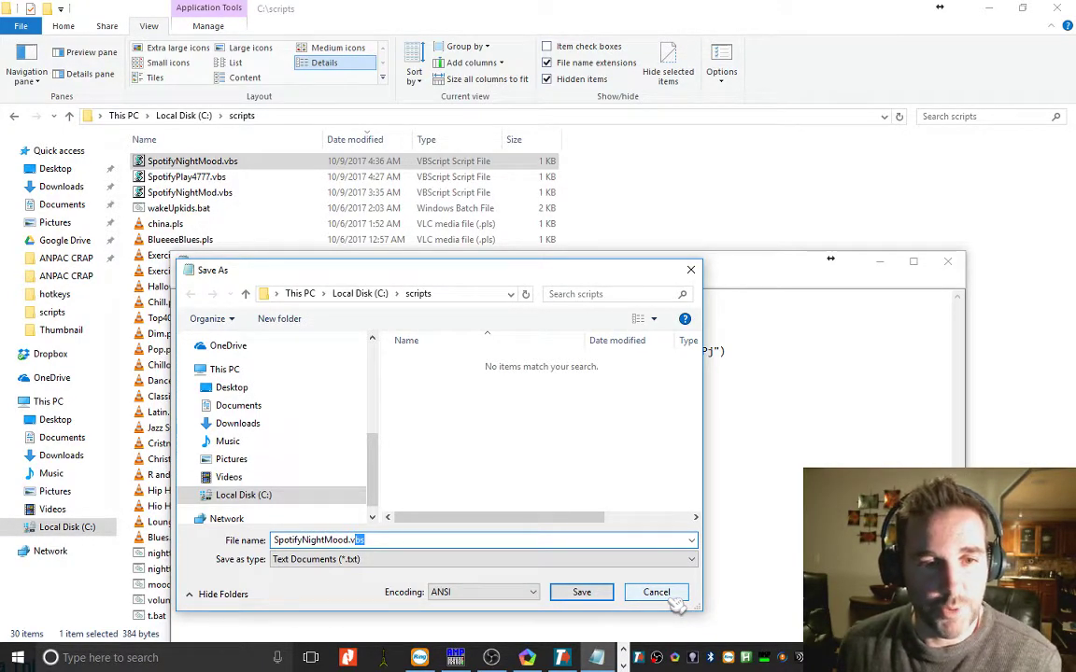
{"action": "left_click", "coordinate": [691, 270]}
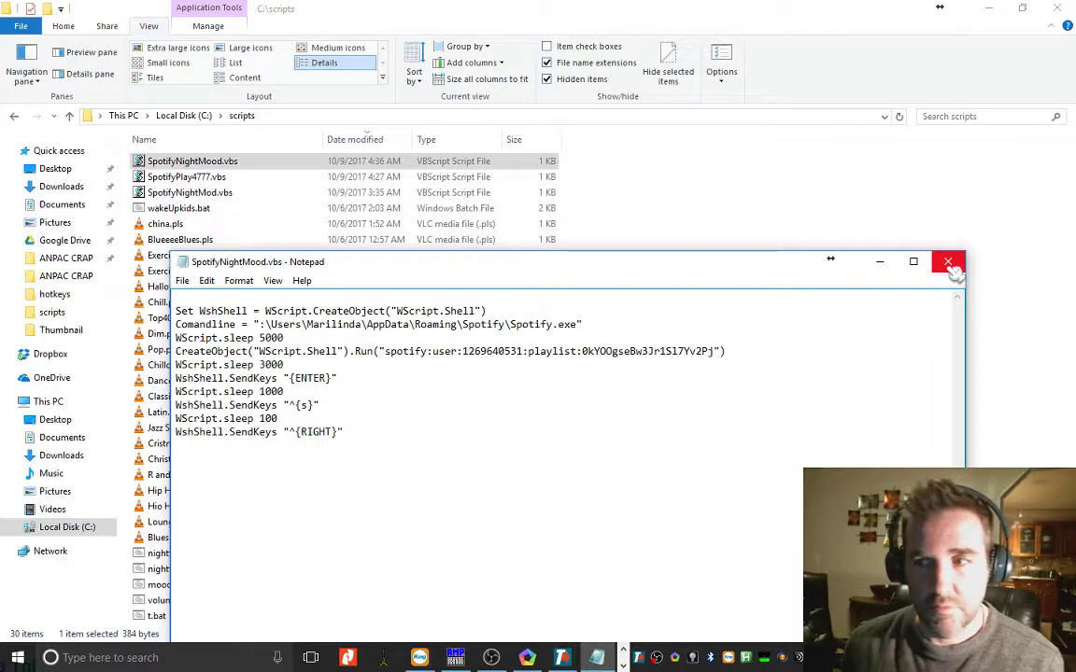
{"action": "left_click_drag", "start_coordinate": [560, 262], "coordinate": [528, 148]}
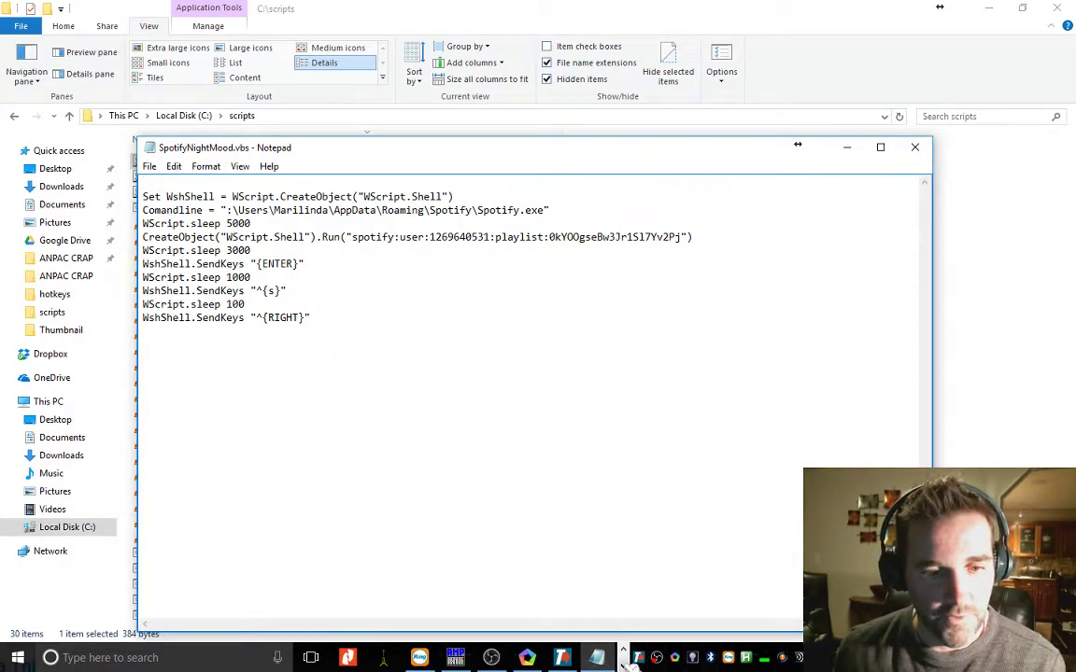
{"action": "left_click", "coordinate": [922, 155]}
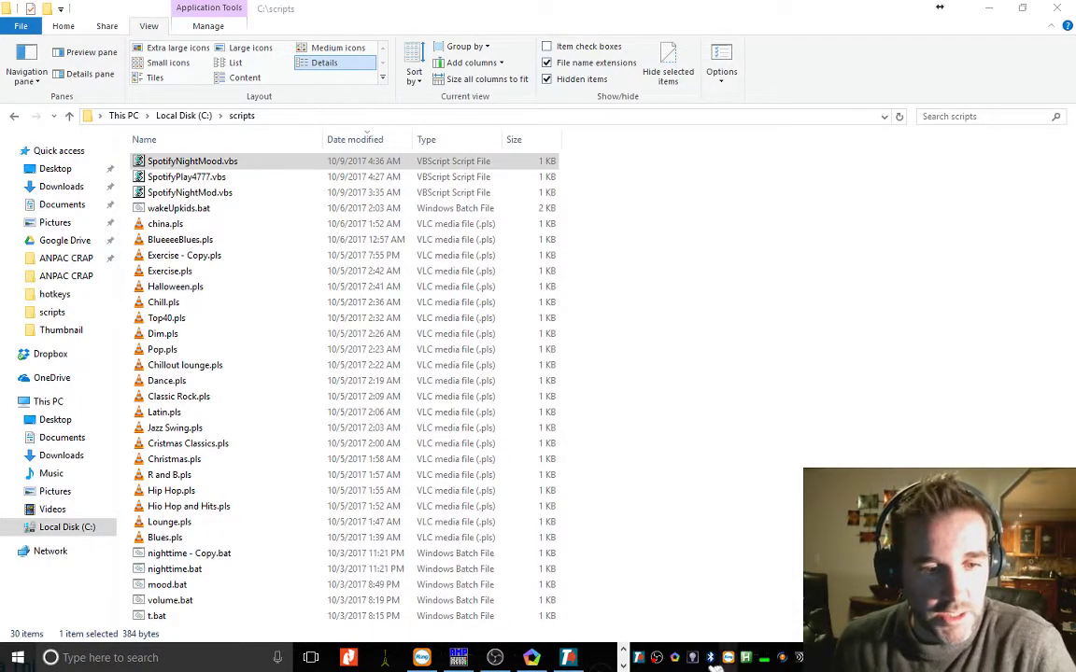
{"action": "mouse_move", "coordinate": [580, 664]}
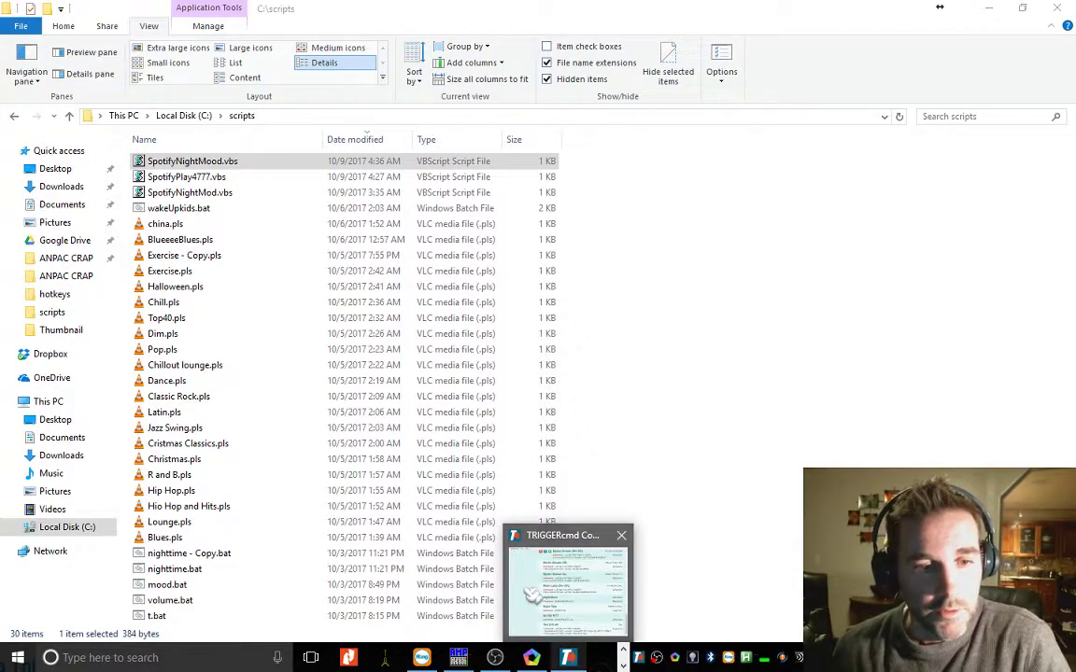
{"action": "left_click", "coordinate": [580, 664]}
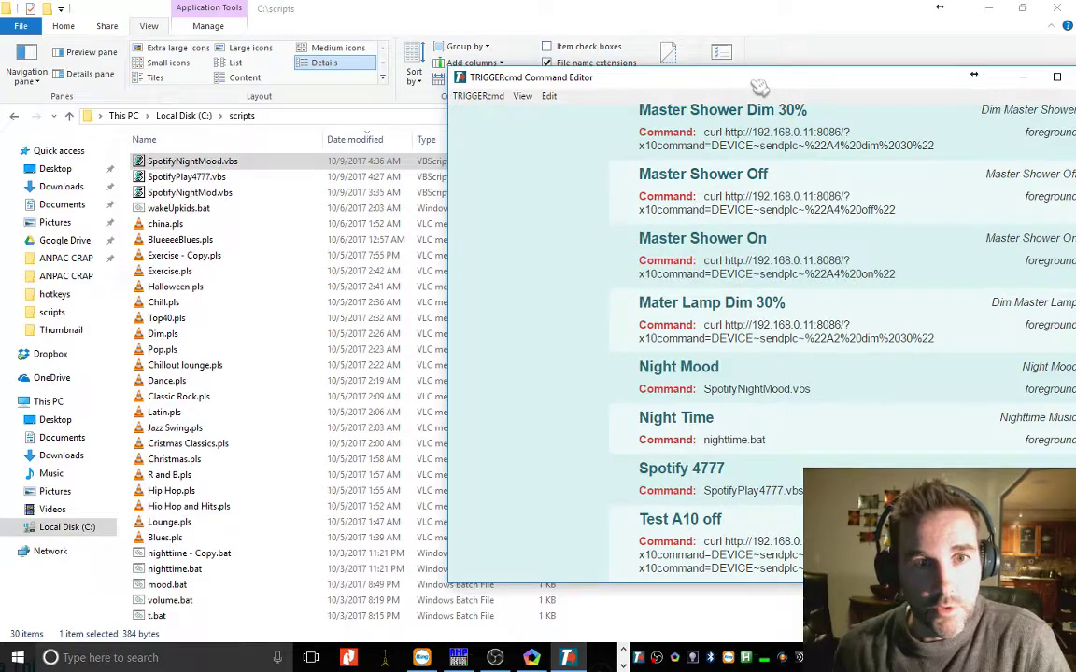
{"action": "left_click_drag", "start_coordinate": [737, 77], "coordinate": [534, 43]}
{"action": "left_click", "coordinate": [884, 53]}
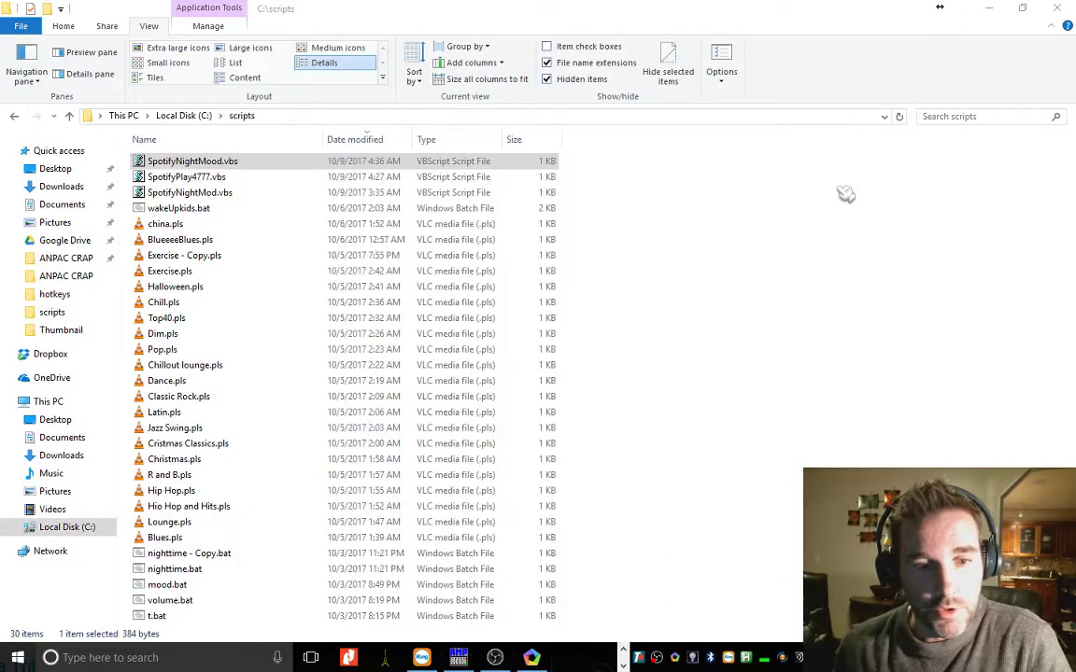
Step: Open TRIGGERcmd's GUI Command Editor and look through the current commands, including Night Mood
{"action": "right_click", "coordinate": [642, 659]}
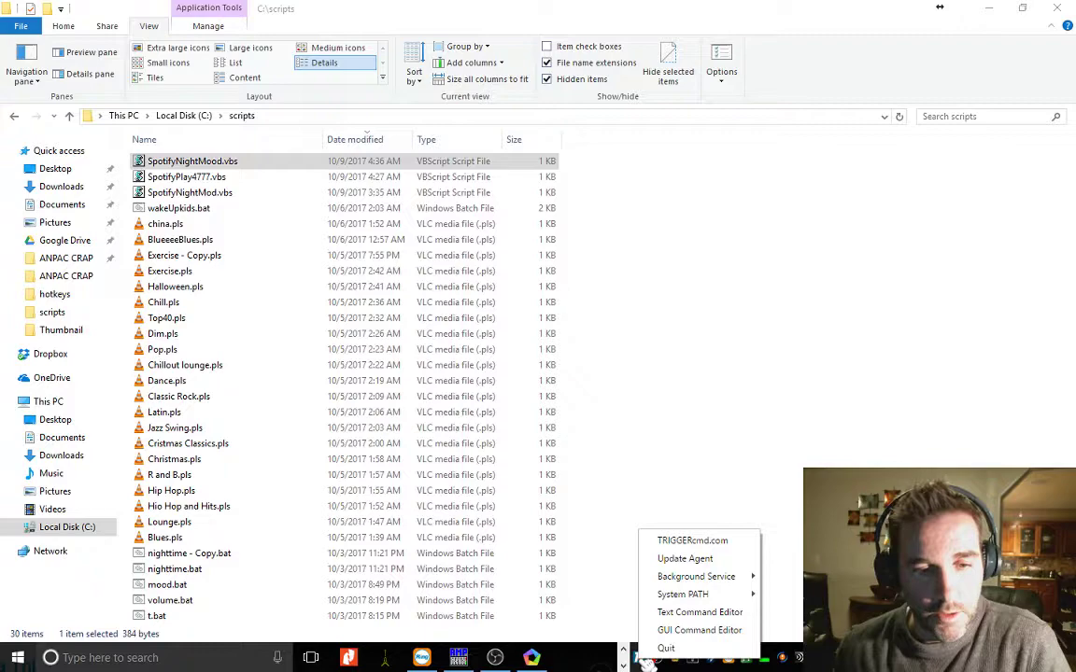
{"action": "left_click", "coordinate": [707, 631]}
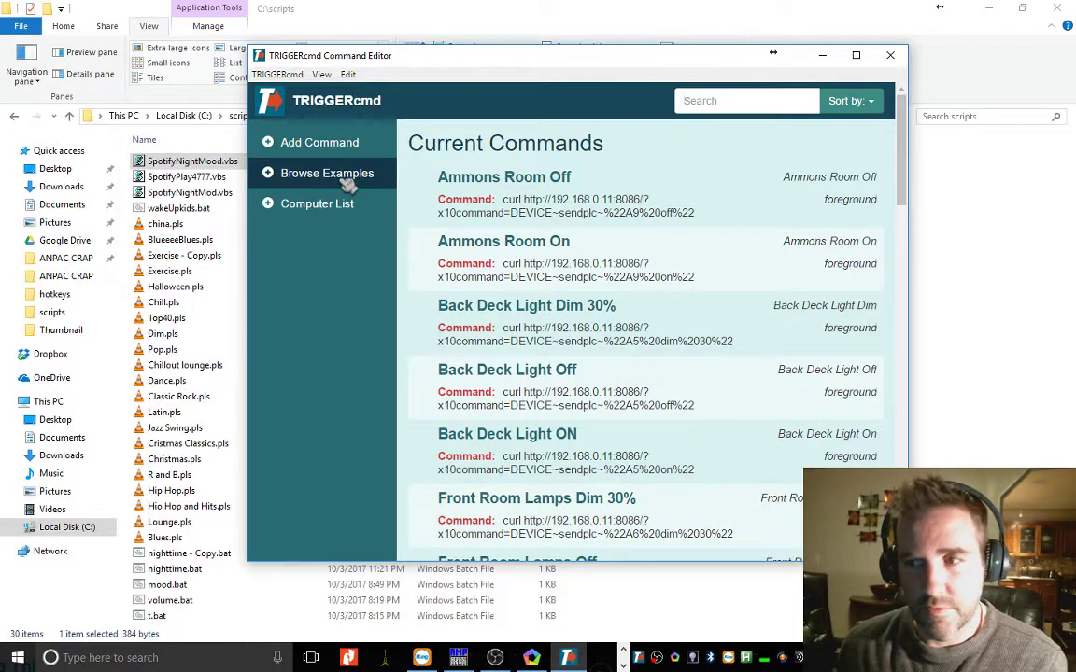
{"action": "scroll", "coordinate": [485, 345], "scroll_direction": "down", "scroll_amount": 5}
{"action": "scroll", "coordinate": [506, 383], "scroll_direction": "down", "scroll_amount": 10}
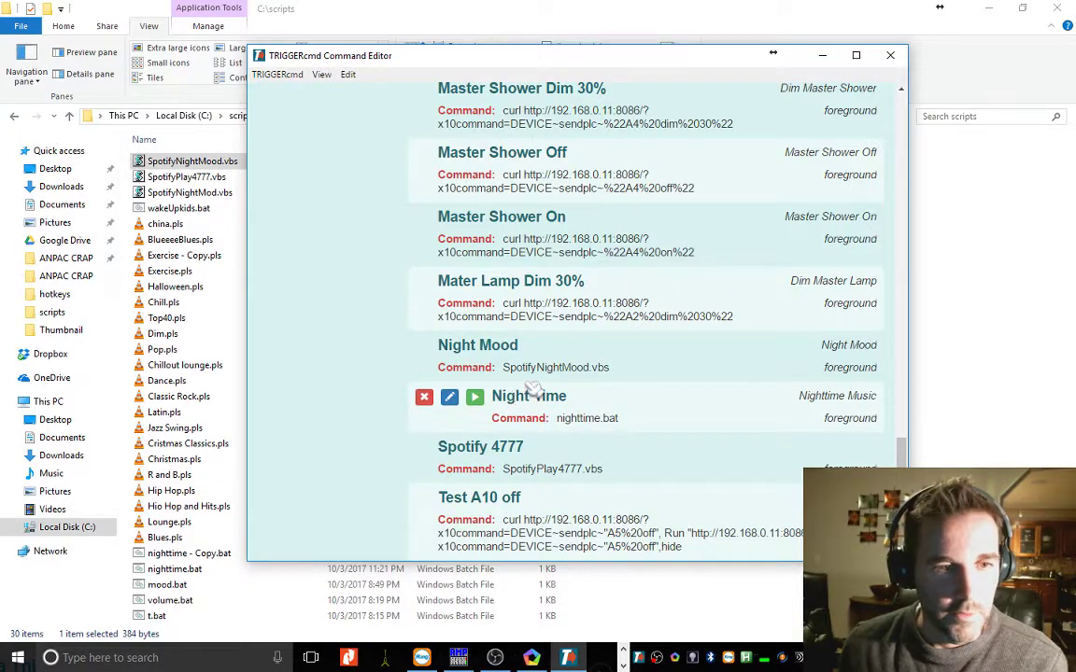
{"action": "scroll", "coordinate": [402, 305], "scroll_direction": "up", "scroll_amount": 15}
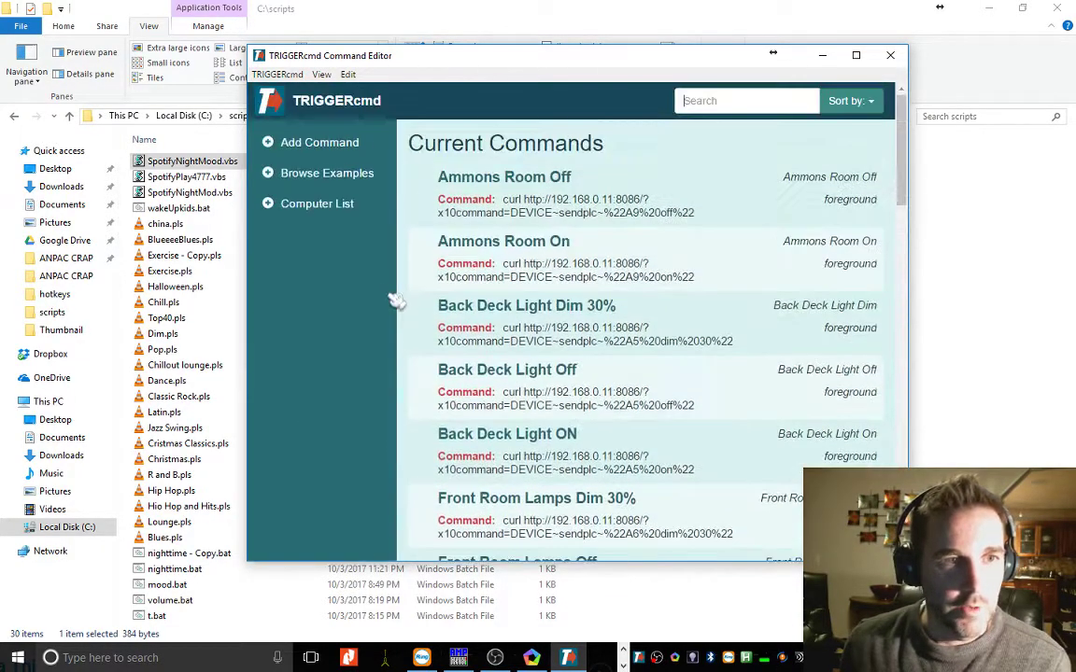
Step: Open the form for adding a TRIGGERcmd command, check its Trigger field, and cancel it
{"action": "left_click", "coordinate": [338, 142]}
{"action": "left_click", "coordinate": [489, 170]}
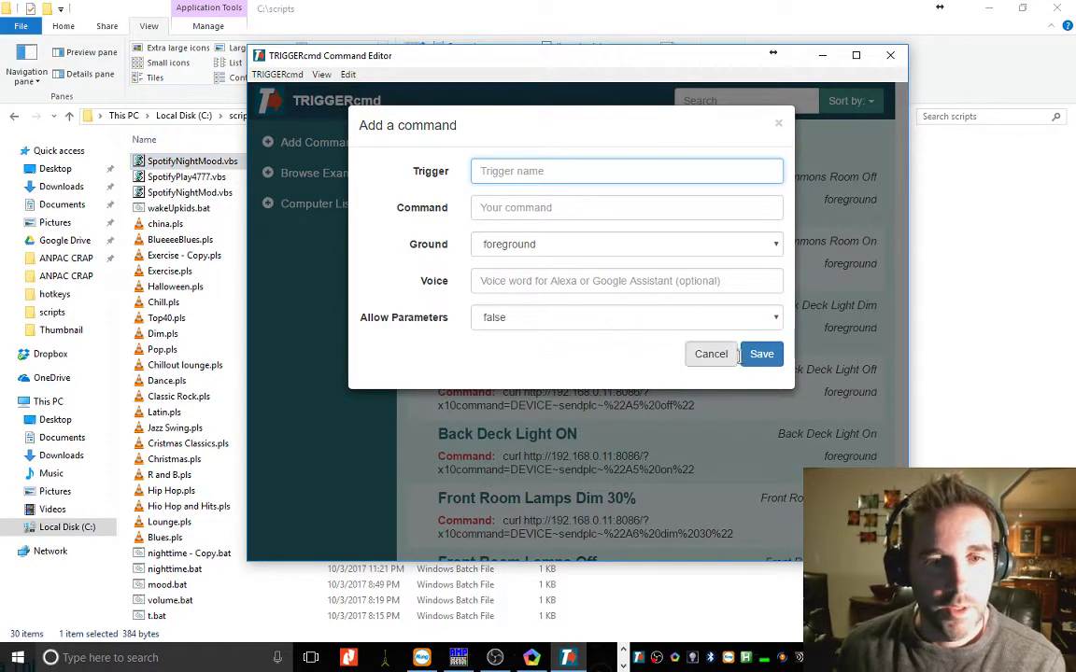
{"action": "left_click", "coordinate": [711, 355]}
Step: Open the Night Mood command for editing, check its SpotifyNightMood.vbs command and Night Mood voice word, and save it
{"action": "scroll", "coordinate": [697, 403], "scroll_direction": "down", "scroll_amount": 12}
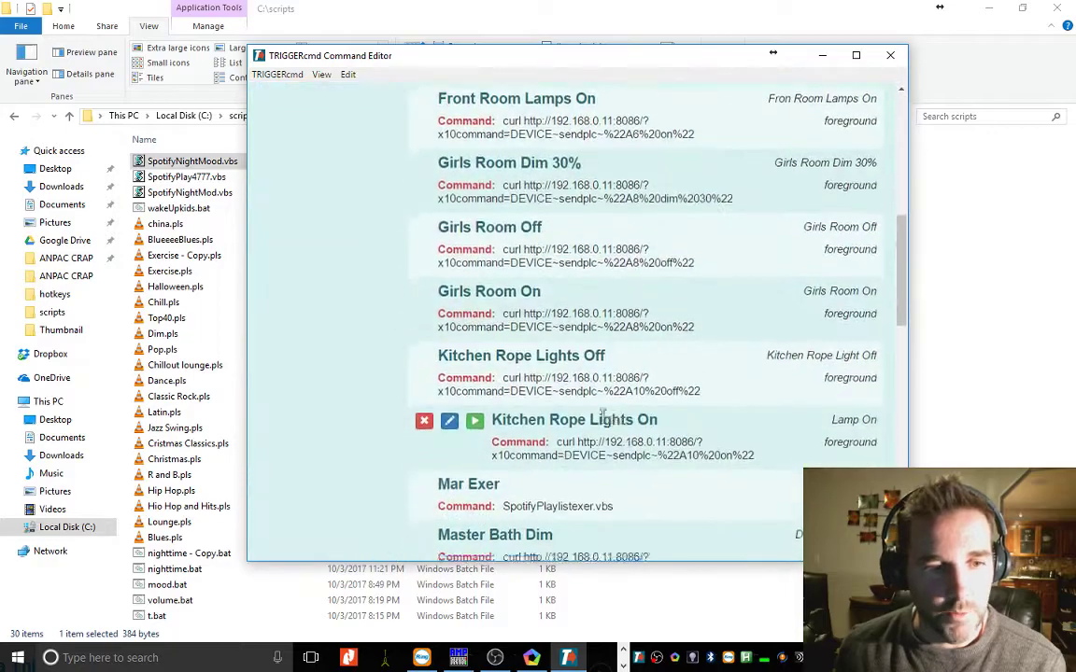
{"action": "scroll", "coordinate": [545, 455], "scroll_direction": "down", "scroll_amount": 5}
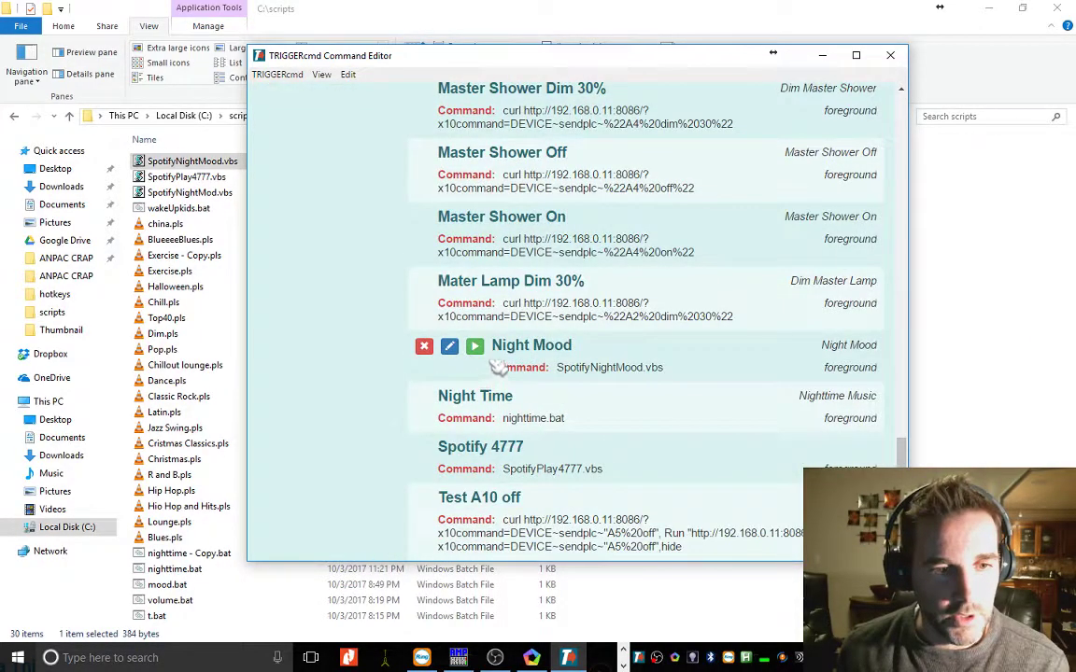
{"action": "left_click", "coordinate": [450, 346]}
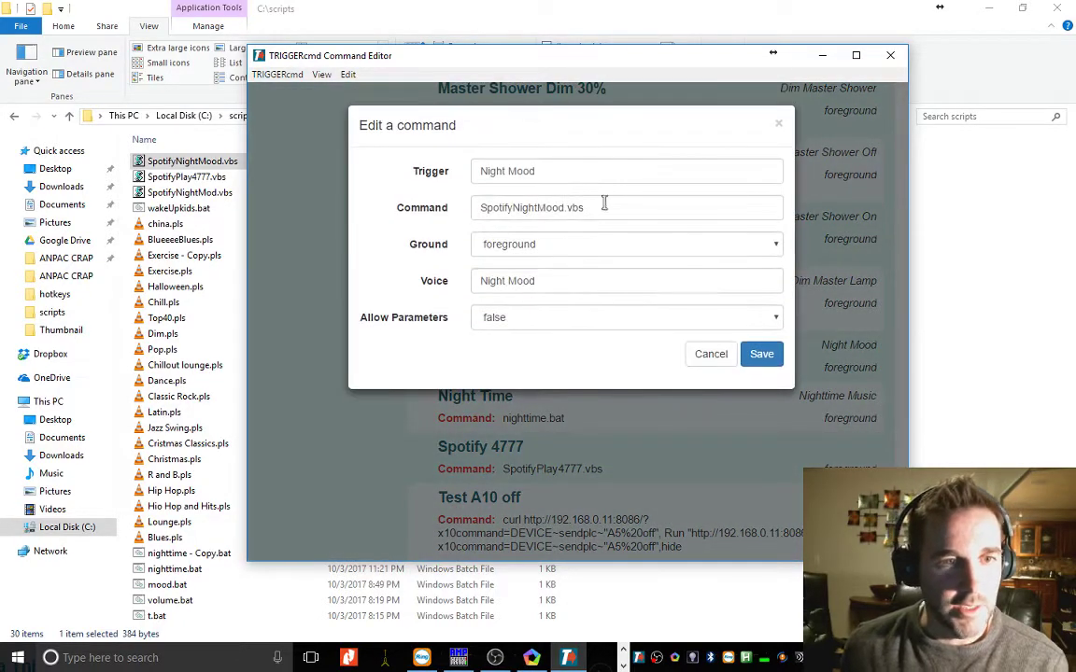
{"action": "left_click_drag", "start_coordinate": [596, 204], "coordinate": [472, 206]}
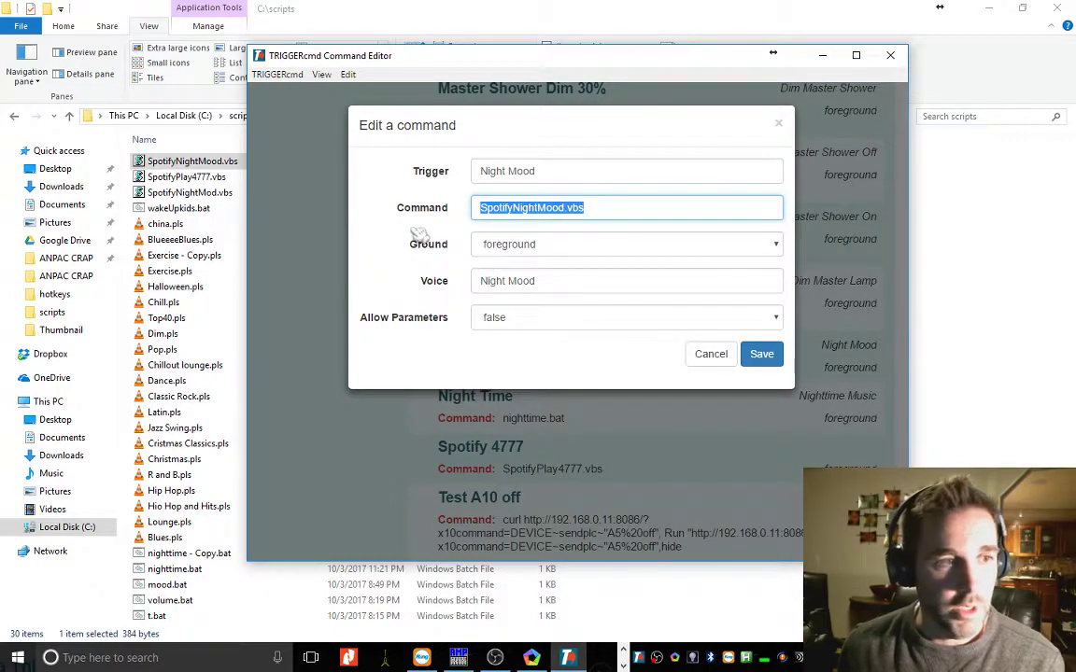
{"action": "left_click", "coordinate": [592, 209]}
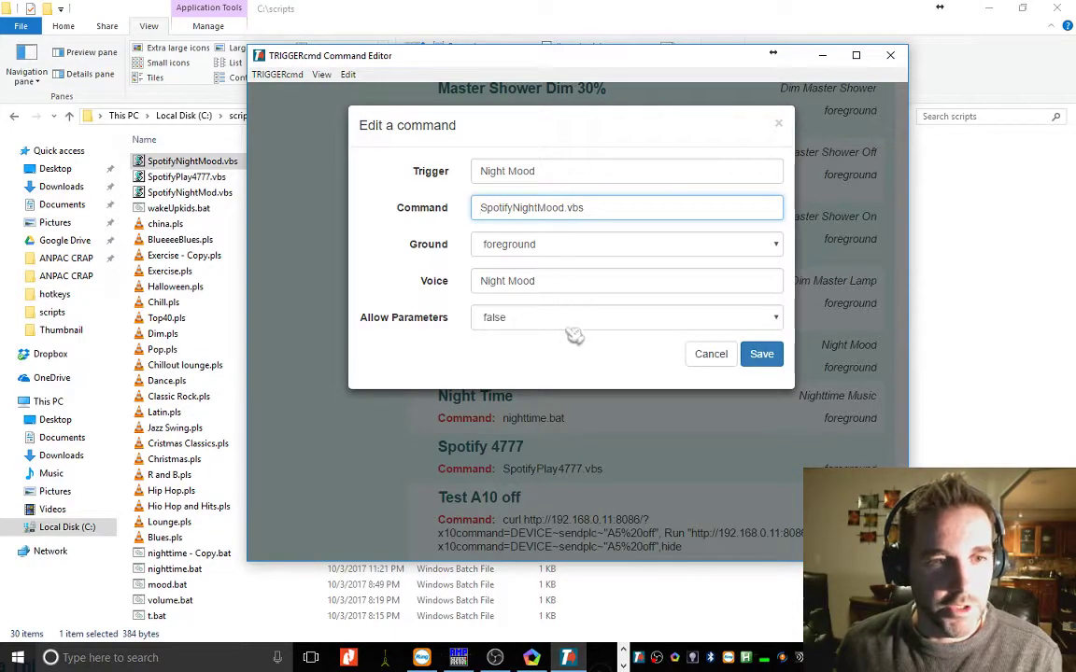
{"action": "left_click_drag", "start_coordinate": [554, 284], "coordinate": [481, 284]}
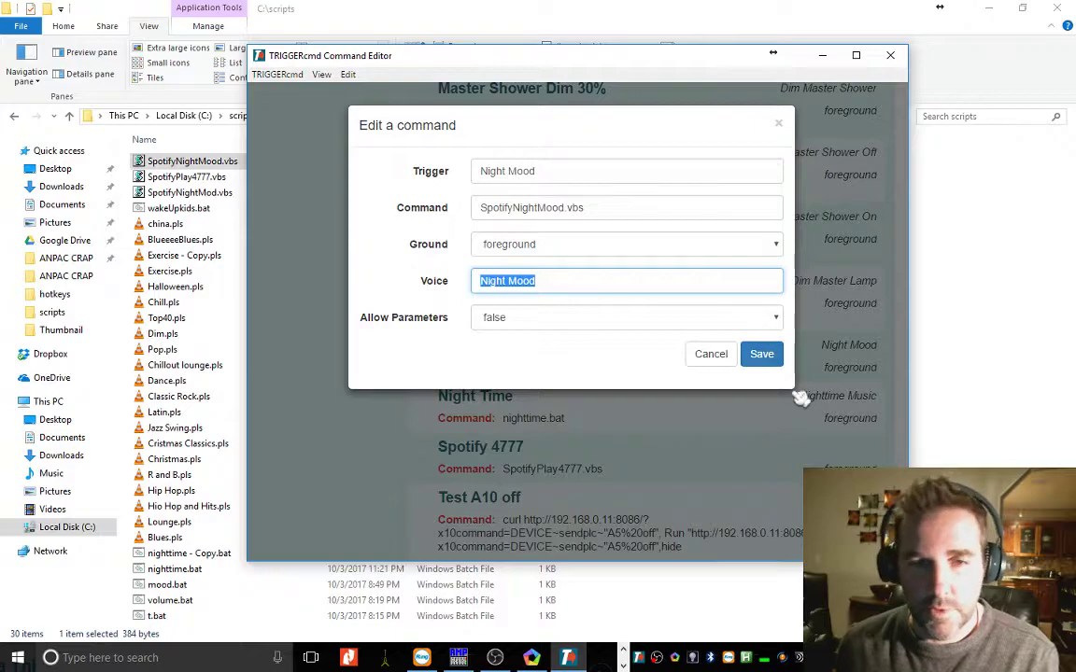
{"action": "left_click", "coordinate": [762, 356]}
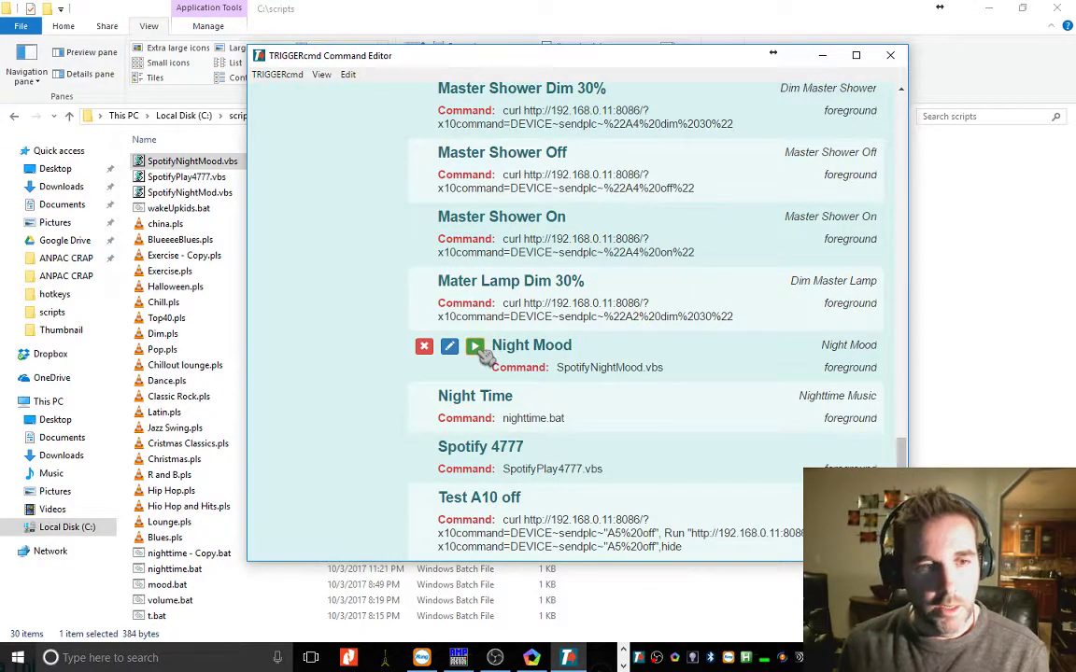
Step: Run the Night Mood command from the Command Editor and pause the playback in Spotify
{"action": "left_click", "coordinate": [477, 347]}
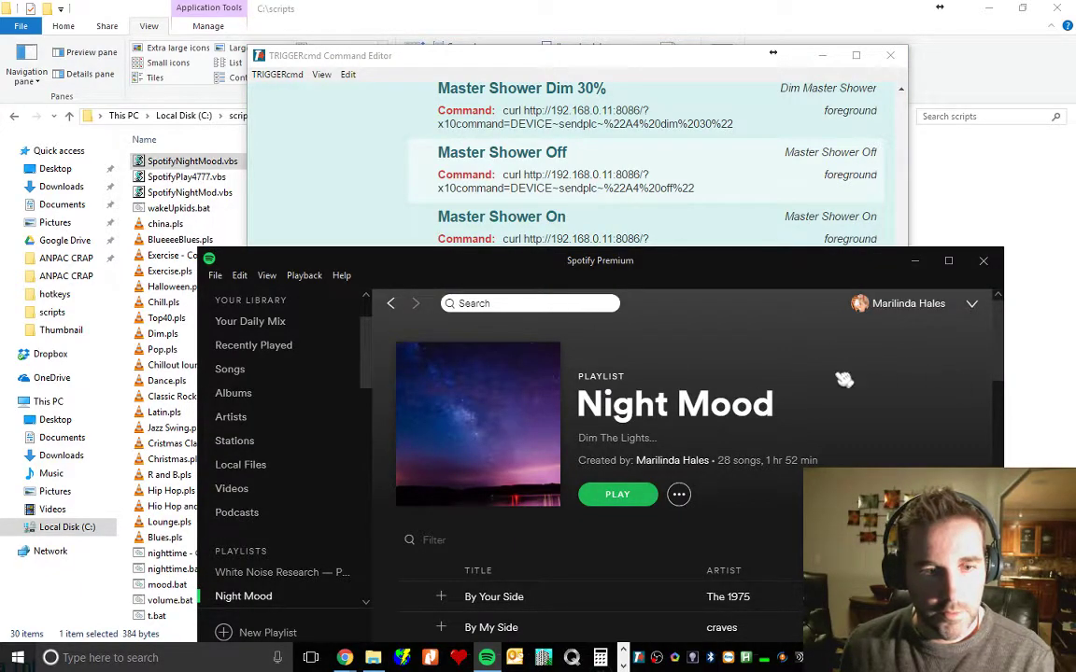
{"action": "left_click_drag", "start_coordinate": [733, 270], "coordinate": [672, 127]}
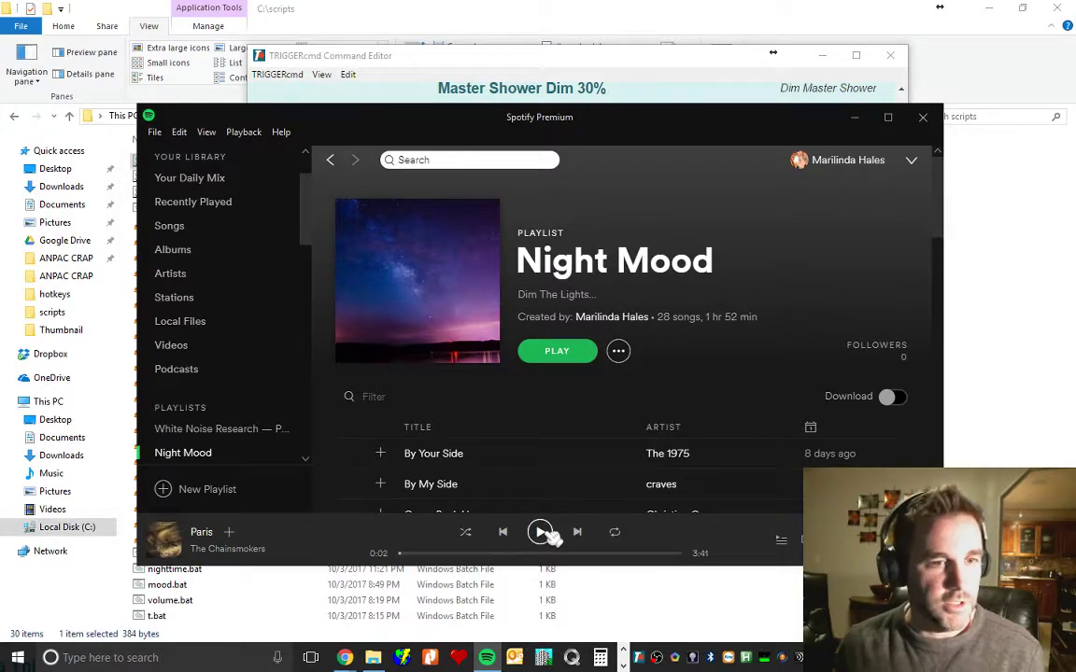
{"action": "left_click", "coordinate": [541, 532]}
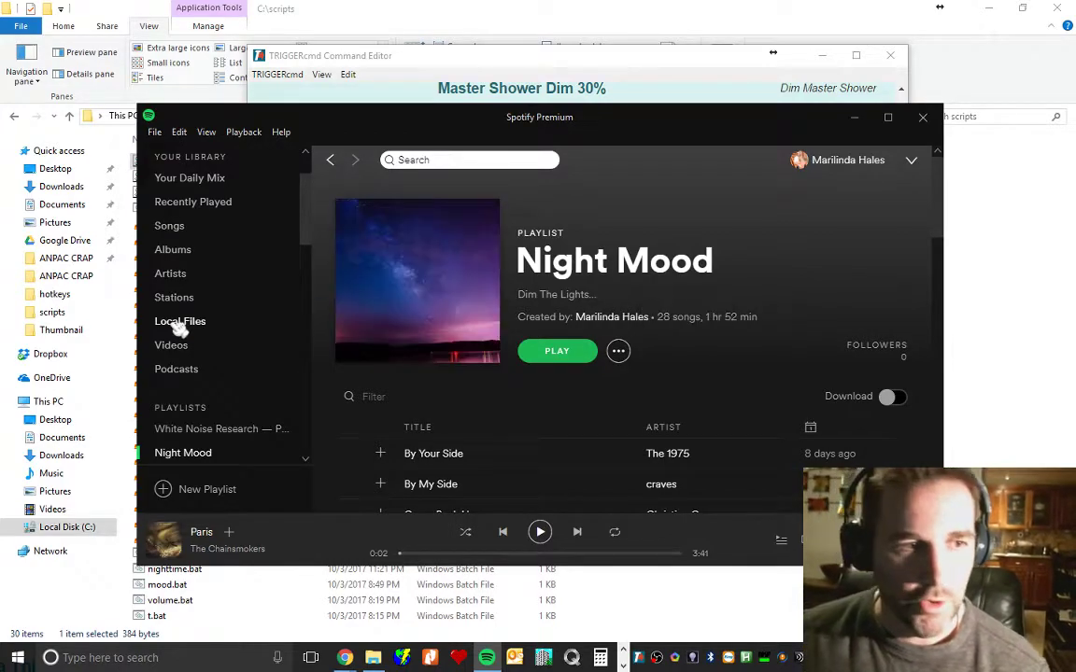
Step: Open the exercise playlist listed just above Favorites in Spotify, start its track "...Ready For It?" and pause it
{"action": "scroll", "coordinate": [250, 429], "scroll_direction": "down", "scroll_amount": 2}
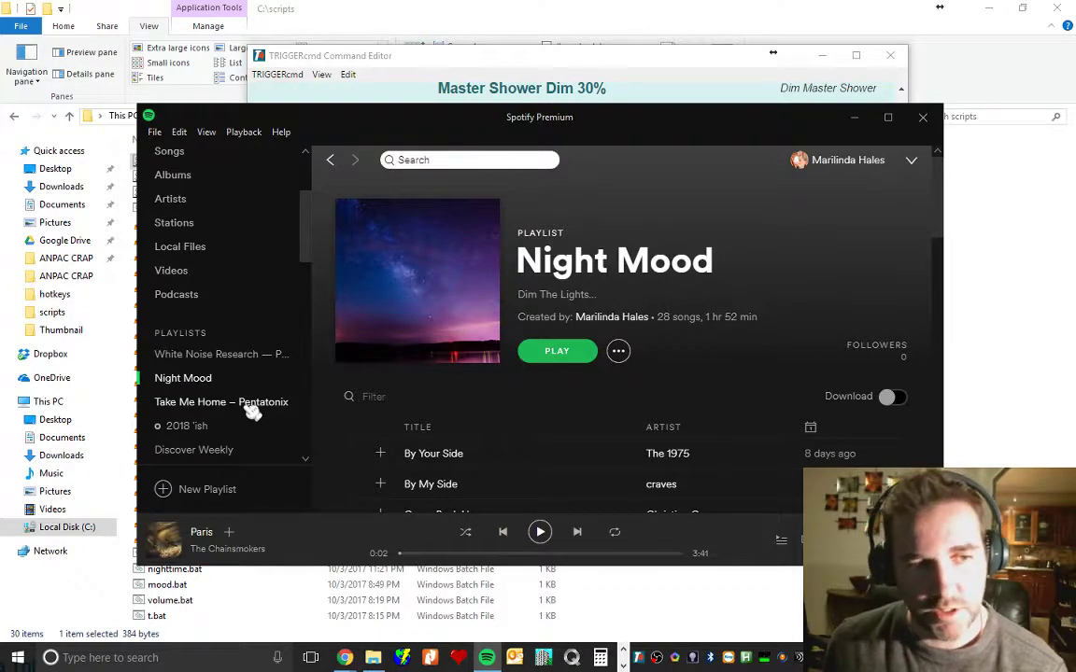
{"action": "scroll", "coordinate": [222, 439], "scroll_direction": "down", "scroll_amount": 3}
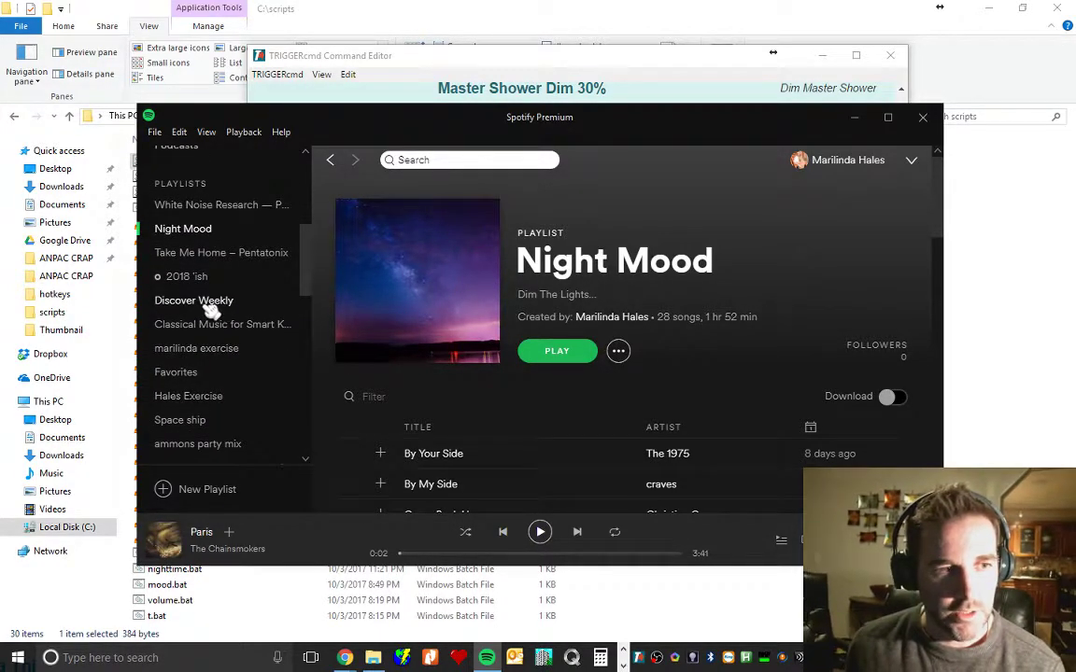
{"action": "left_click", "coordinate": [202, 353]}
{"action": "double_click", "coordinate": [468, 450]}
{"action": "left_click", "coordinate": [539, 532]}
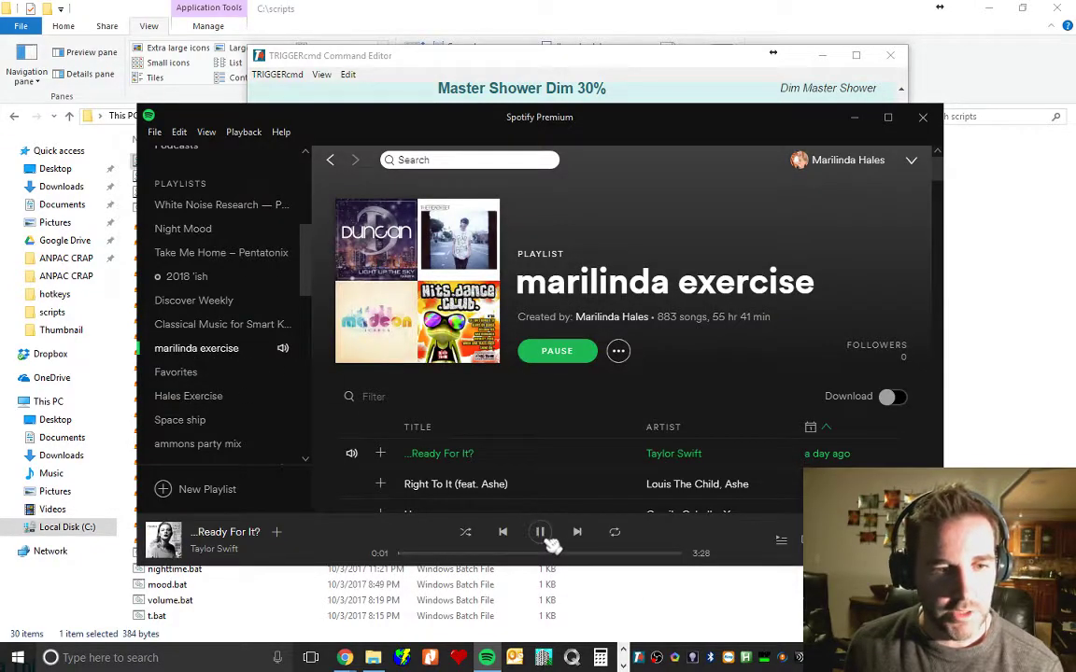
Step: Place the Spotify and TRIGGERcmd Command Editor windows side by side and run the Spotify 4777 command
{"action": "left_click_drag", "start_coordinate": [408, 157], "coordinate": [739, 128]}
{"action": "left_click_drag", "start_coordinate": [352, 56], "coordinate": [197, 35]}
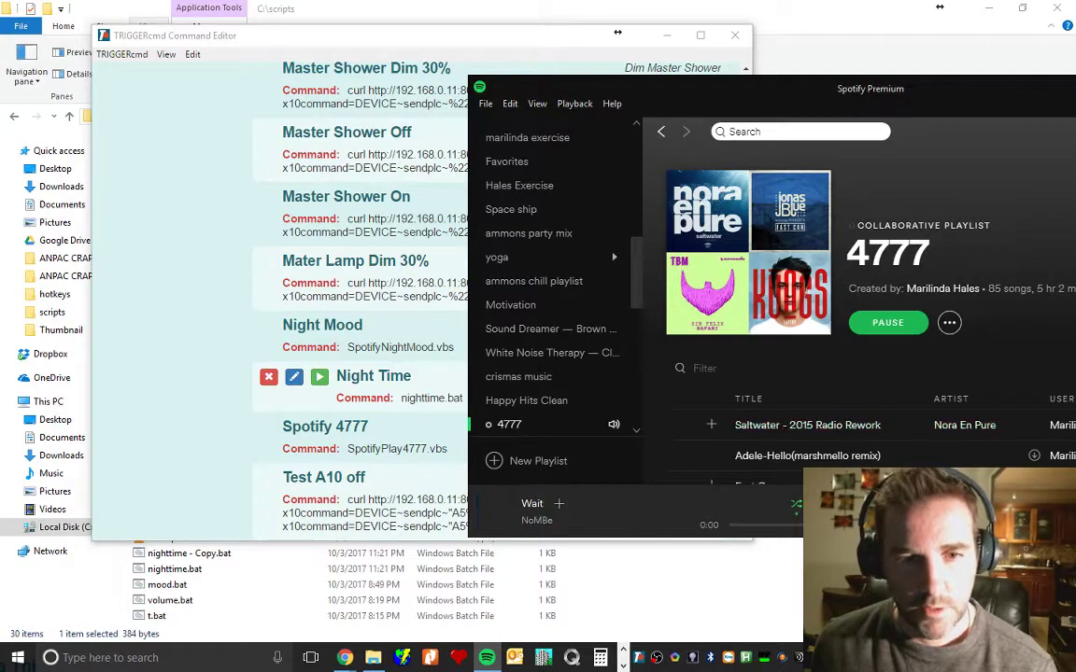
Step: Look through the track list of the 4777 playlist in Spotify
{"action": "scroll", "coordinate": [840, 408], "scroll_direction": "down", "scroll_amount": 10}
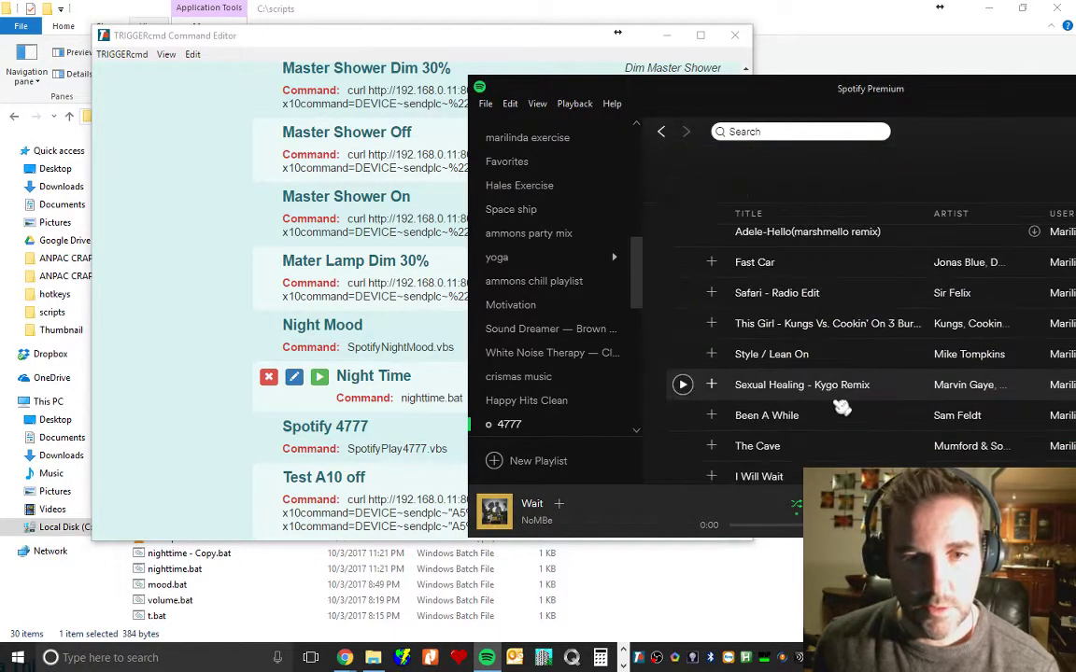
{"action": "scroll", "coordinate": [836, 409], "scroll_direction": "down", "scroll_amount": 10}
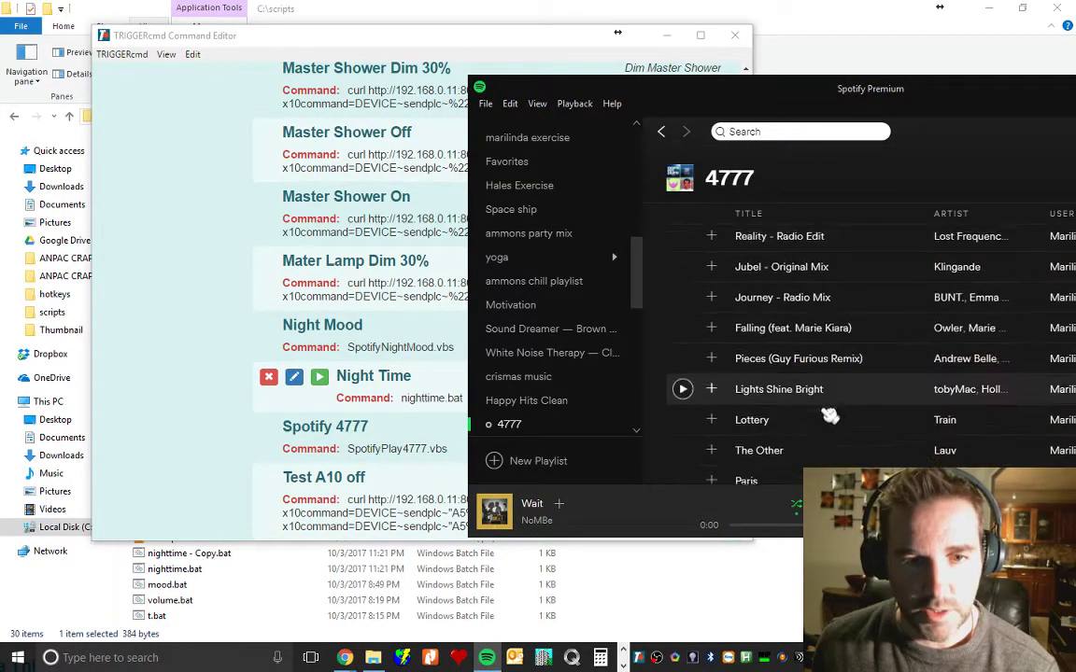
{"action": "scroll", "coordinate": [822, 421], "scroll_direction": "down", "scroll_amount": 10}
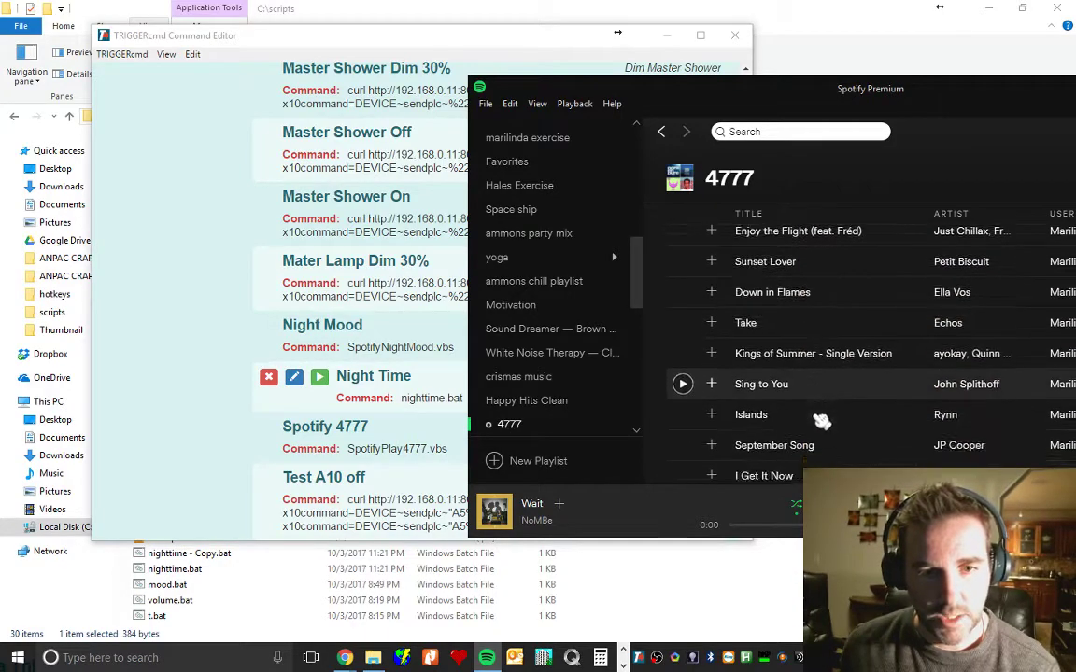
Step: Clear the Spotify and Command Editor windows out of the way and return to the SmartThings app in MEmu, dismissing its notification shade
{"action": "scroll", "coordinate": [819, 421], "scroll_direction": "down", "scroll_amount": 3}
{"action": "scroll", "coordinate": [799, 396], "scroll_direction": "up", "scroll_amount": 3}
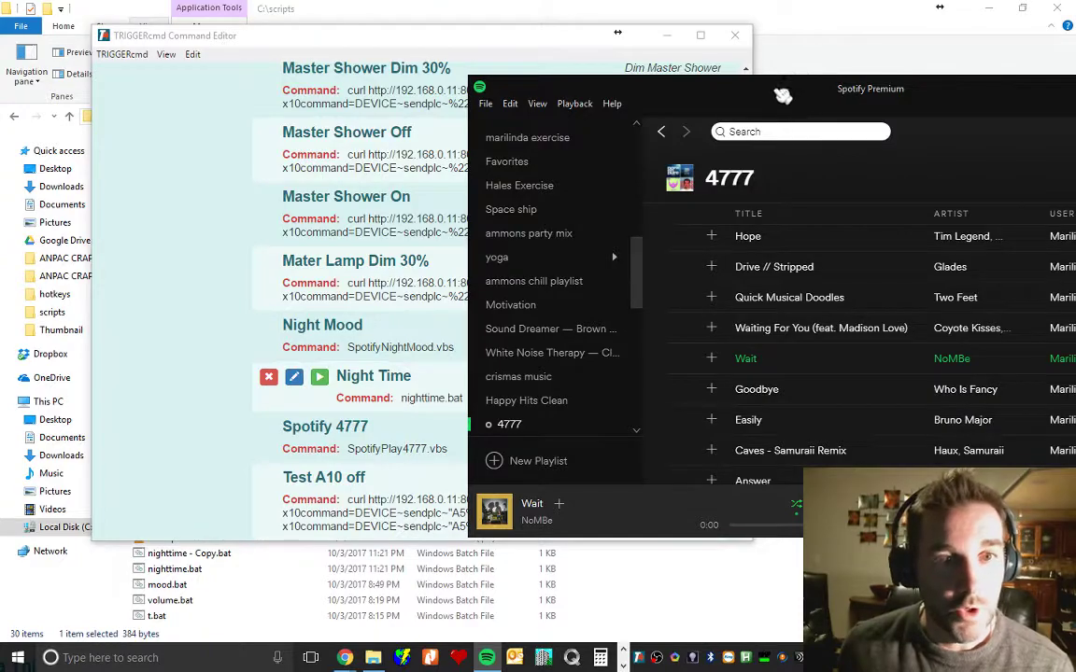
{"action": "left_click_drag", "start_coordinate": [764, 97], "coordinate": [586, 154]}
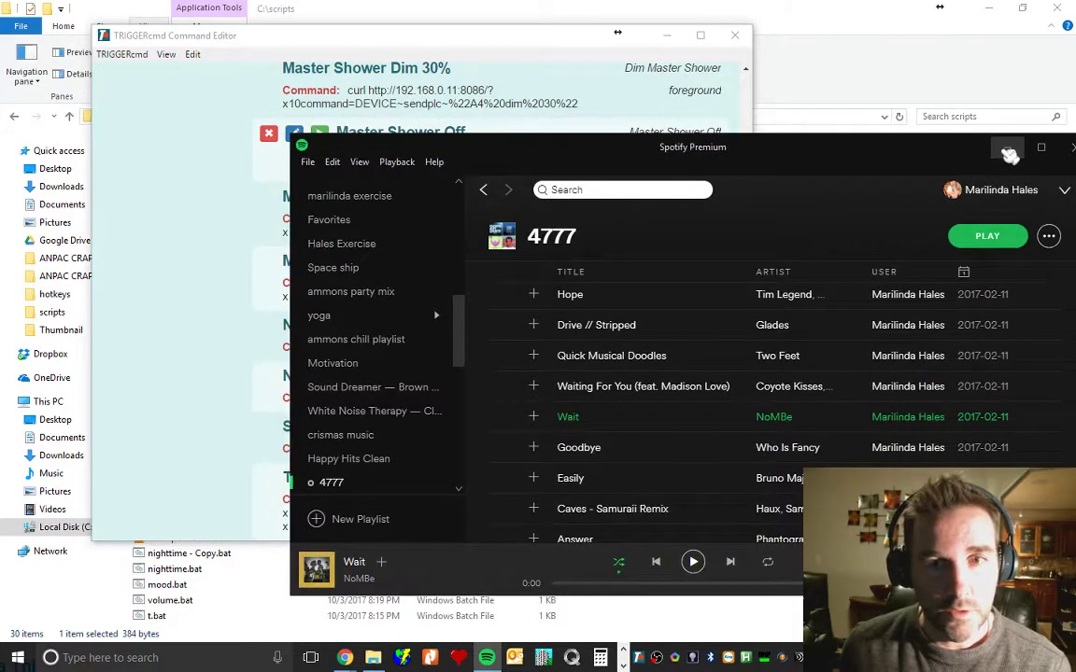
{"action": "left_click", "coordinate": [1009, 149]}
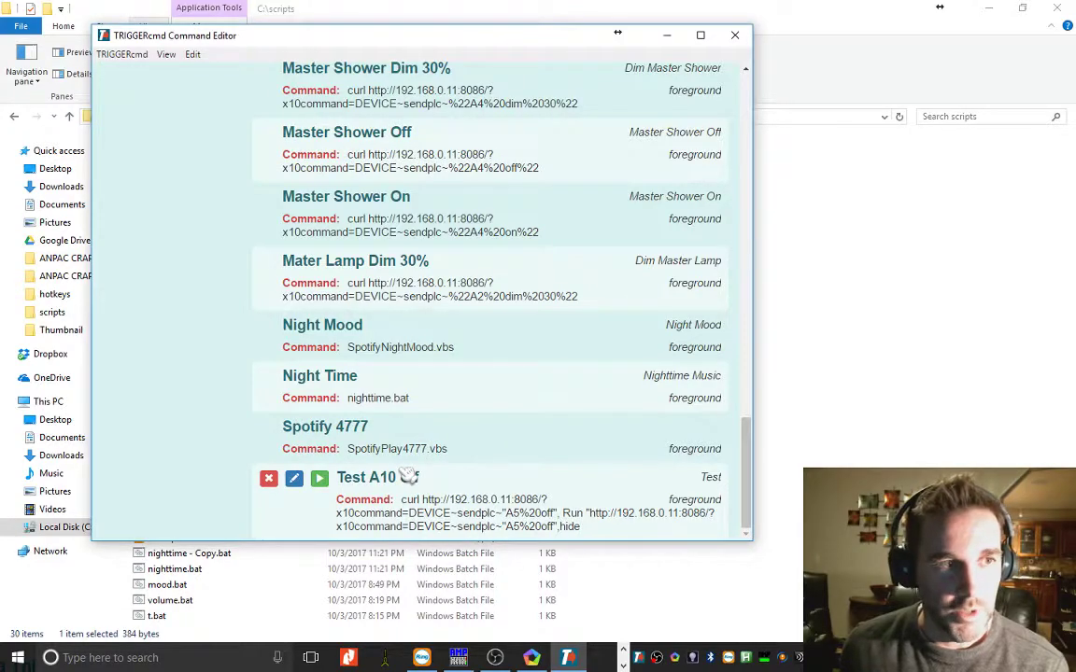
{"action": "left_click", "coordinate": [736, 36]}
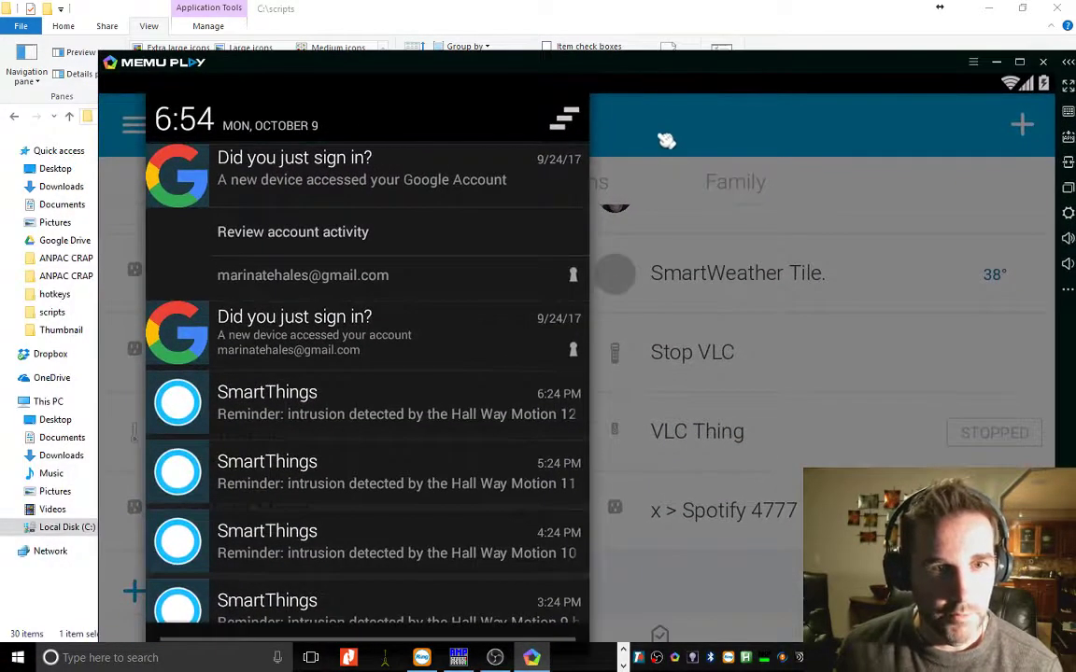
{"action": "left_click", "coordinate": [668, 138]}
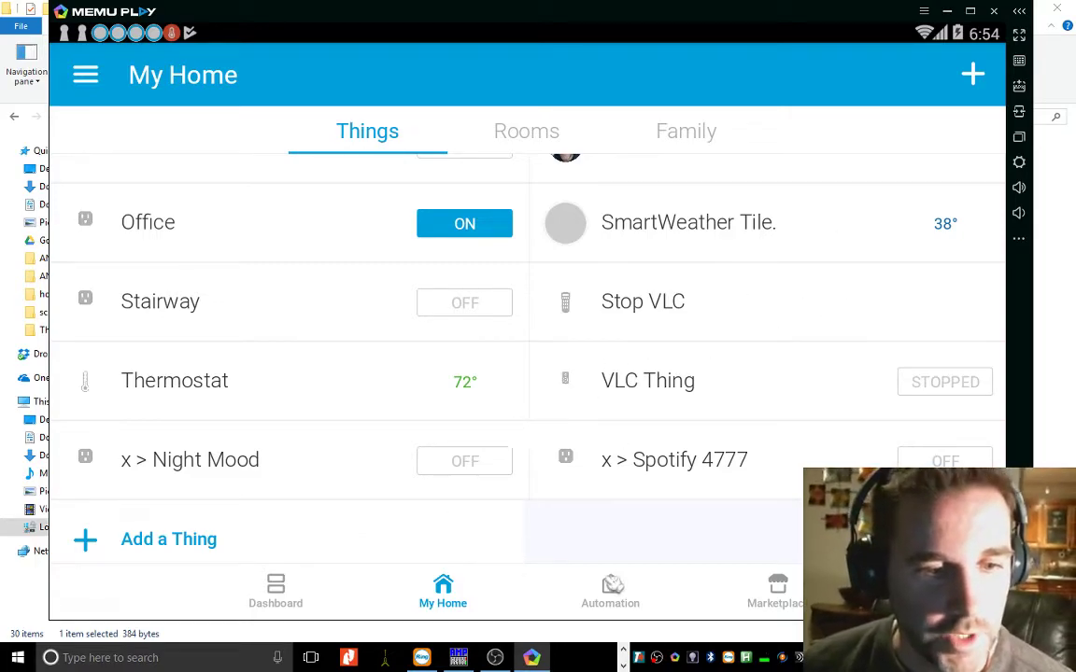
Step: Open the TRIGGERcmd SmartApp in SmartThings, continue with the stored credentials and bring up its command selection
{"action": "left_click", "coordinate": [613, 588]}
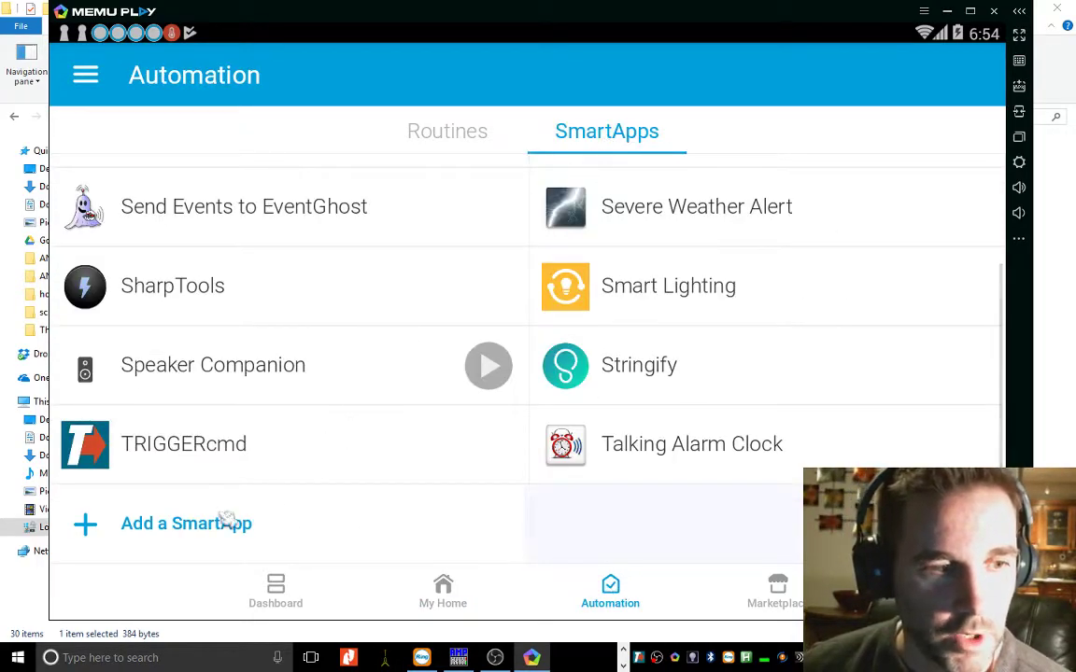
{"action": "left_click", "coordinate": [245, 445]}
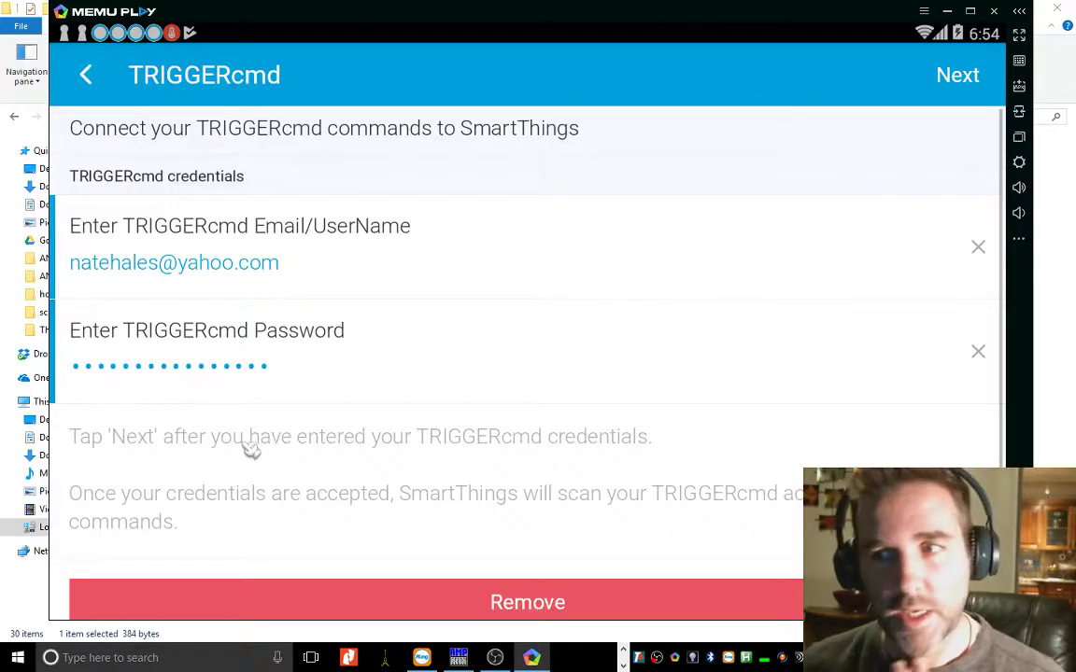
{"action": "left_click", "coordinate": [970, 82]}
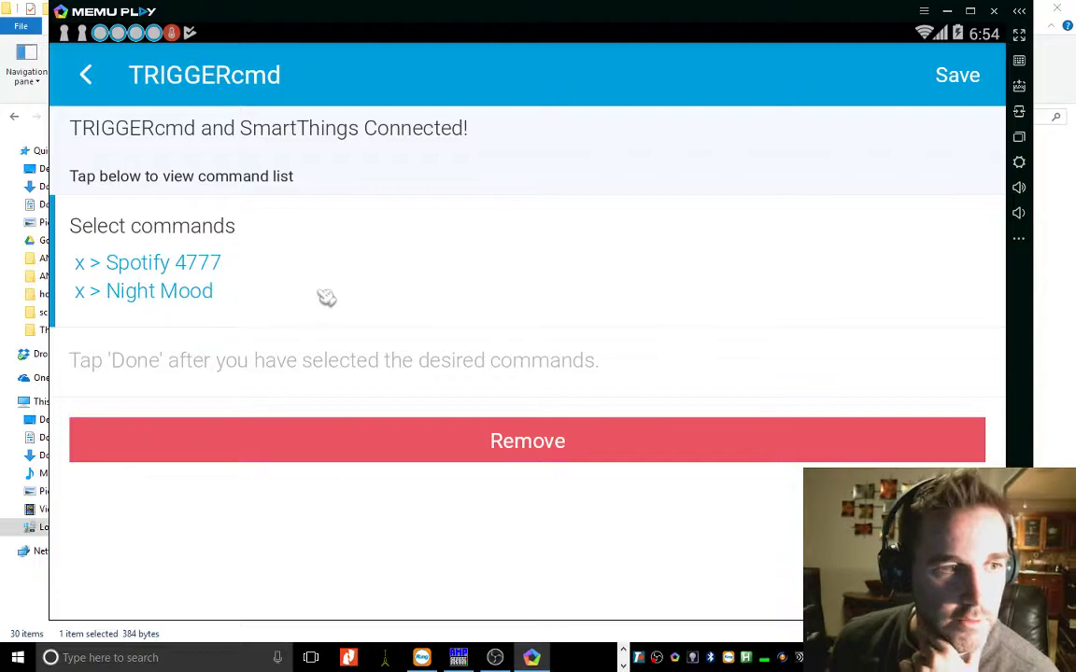
{"action": "left_click", "coordinate": [178, 280]}
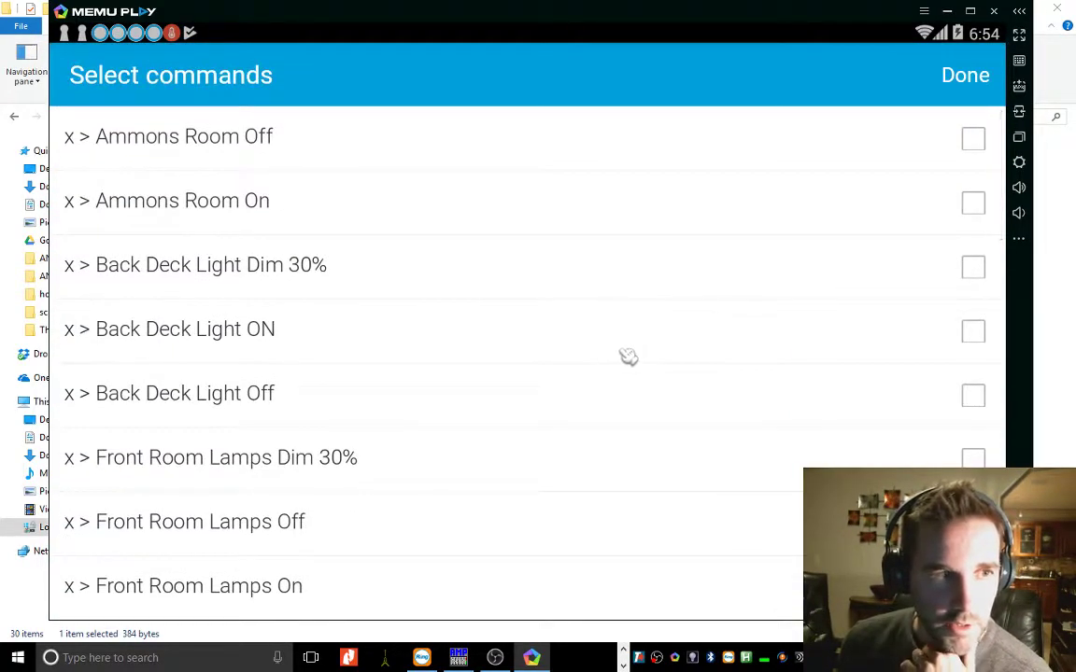
Step: Review the command list, keep Night Mood and Spotify 4777 selected, save the SmartApp and return to the My Home things
{"action": "scroll", "coordinate": [627, 357], "scroll_direction": "down", "scroll_amount": 15}
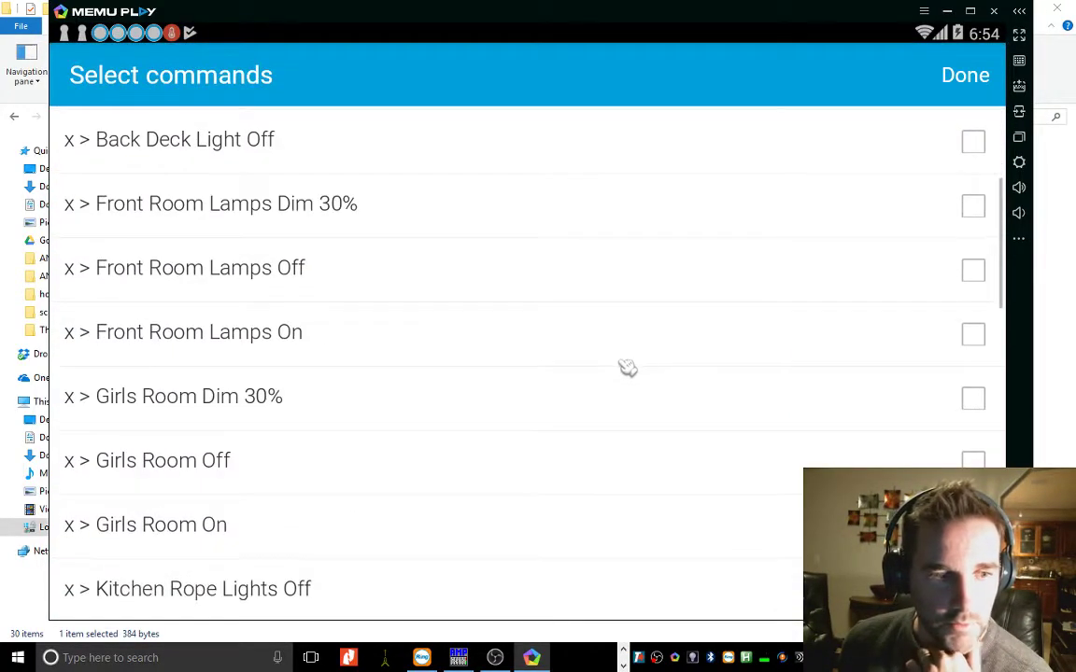
{"action": "scroll", "coordinate": [591, 434], "scroll_direction": "down", "scroll_amount": 3}
{"action": "left_click", "coordinate": [588, 438]}
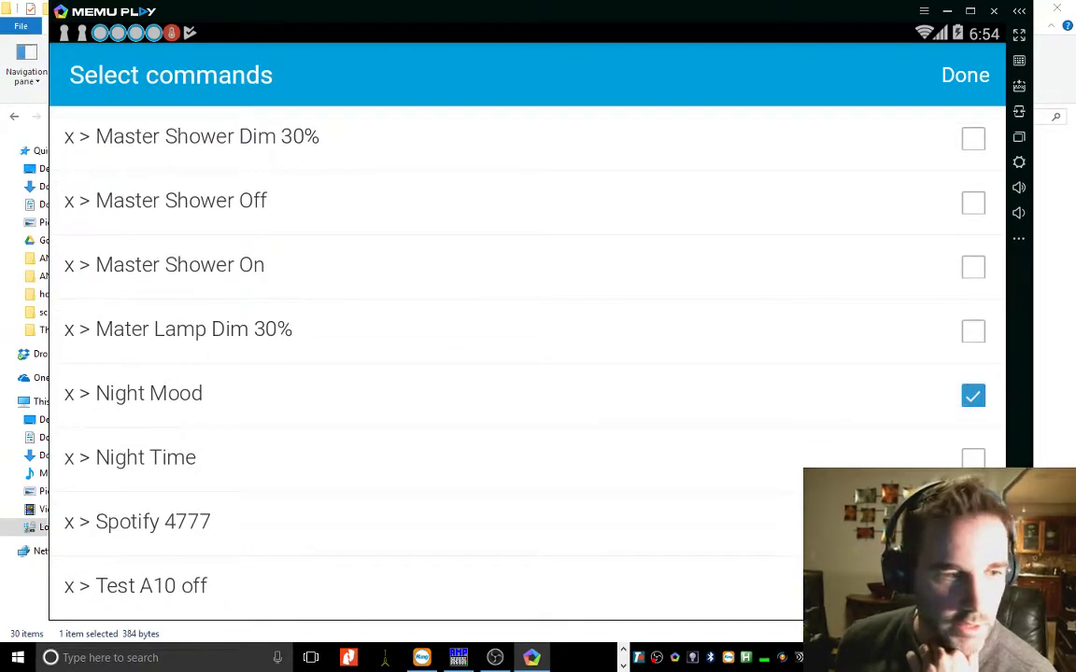
{"action": "scroll", "coordinate": [881, 451], "scroll_direction": "up", "scroll_amount": 15}
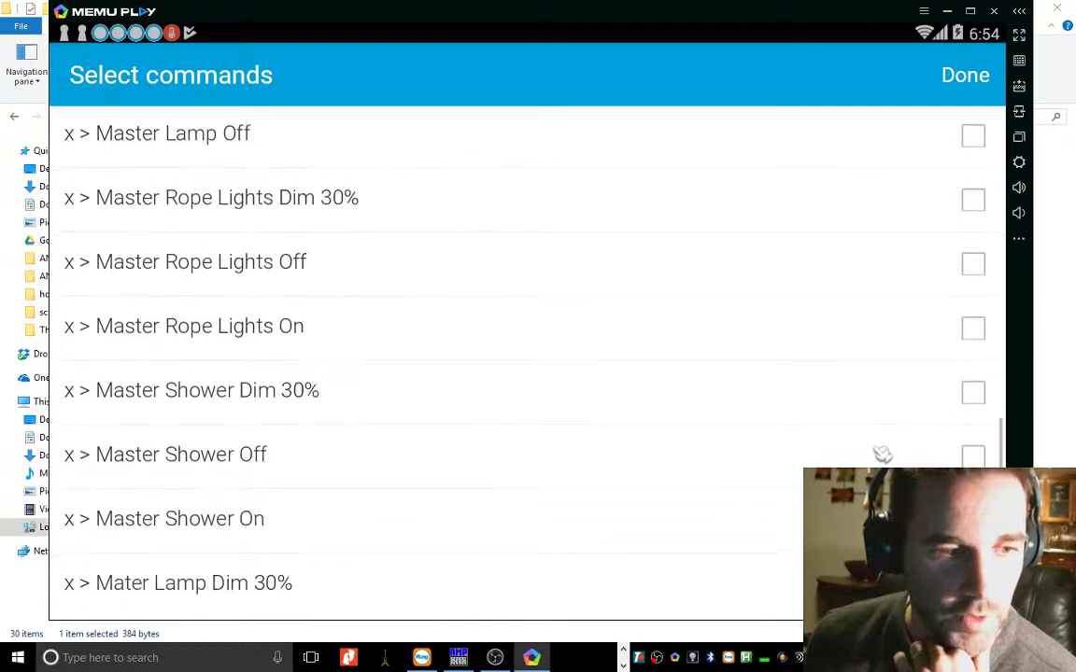
{"action": "left_click", "coordinate": [971, 78]}
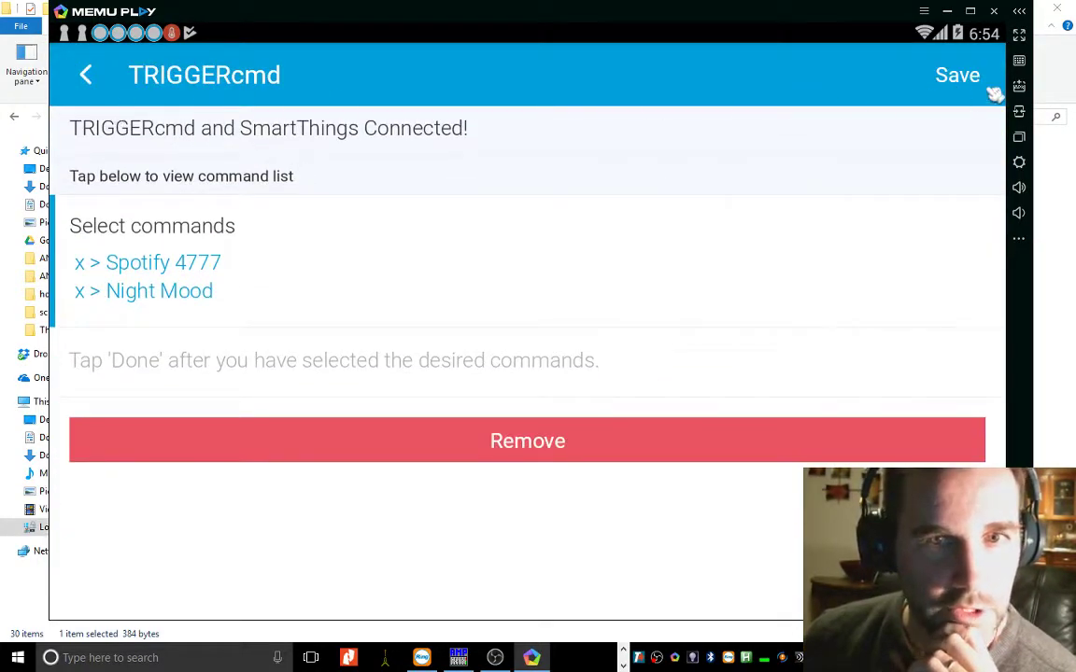
{"action": "left_click", "coordinate": [980, 89]}
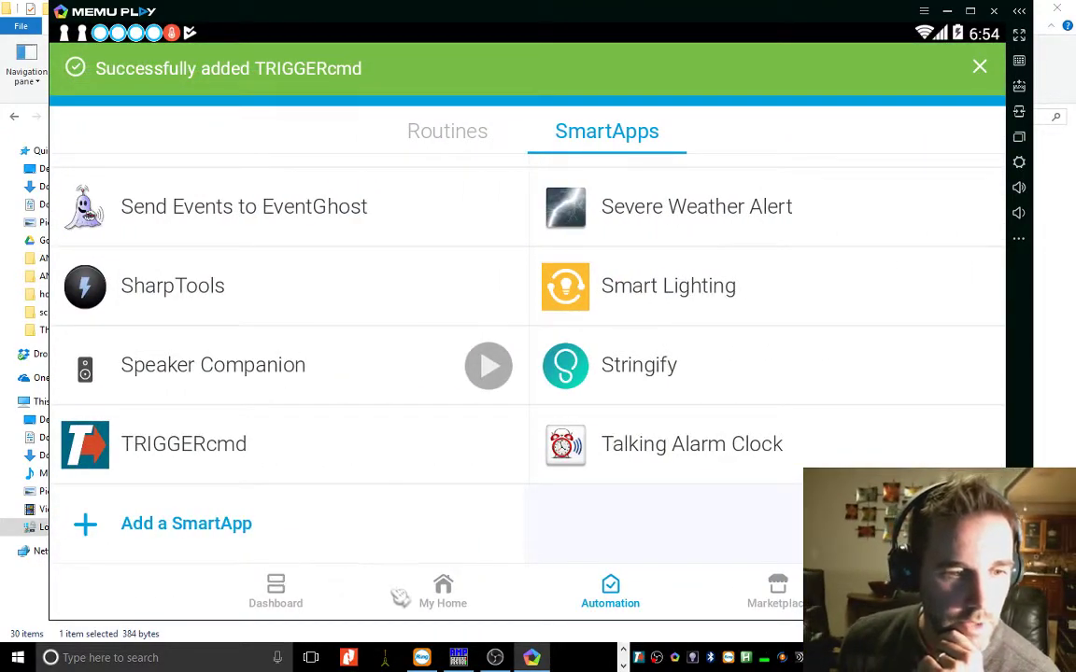
{"action": "left_click", "coordinate": [445, 596]}
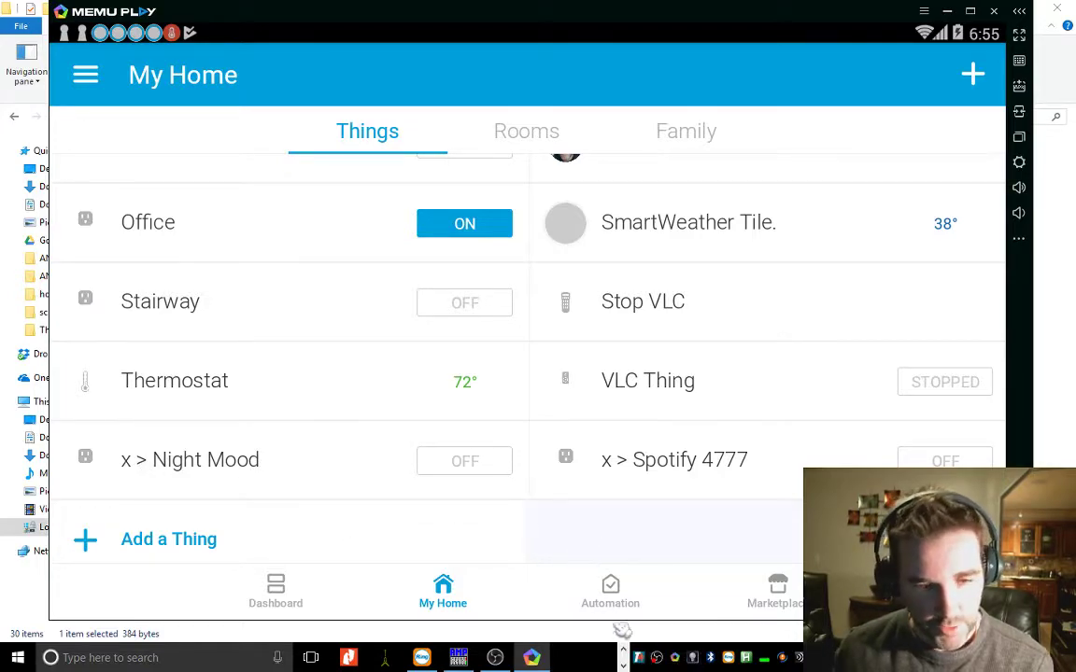
Step: Open the TRIGGERcmd website from the PC's agent and sign in with the prefilled account credentials
{"action": "right_click", "coordinate": [641, 659]}
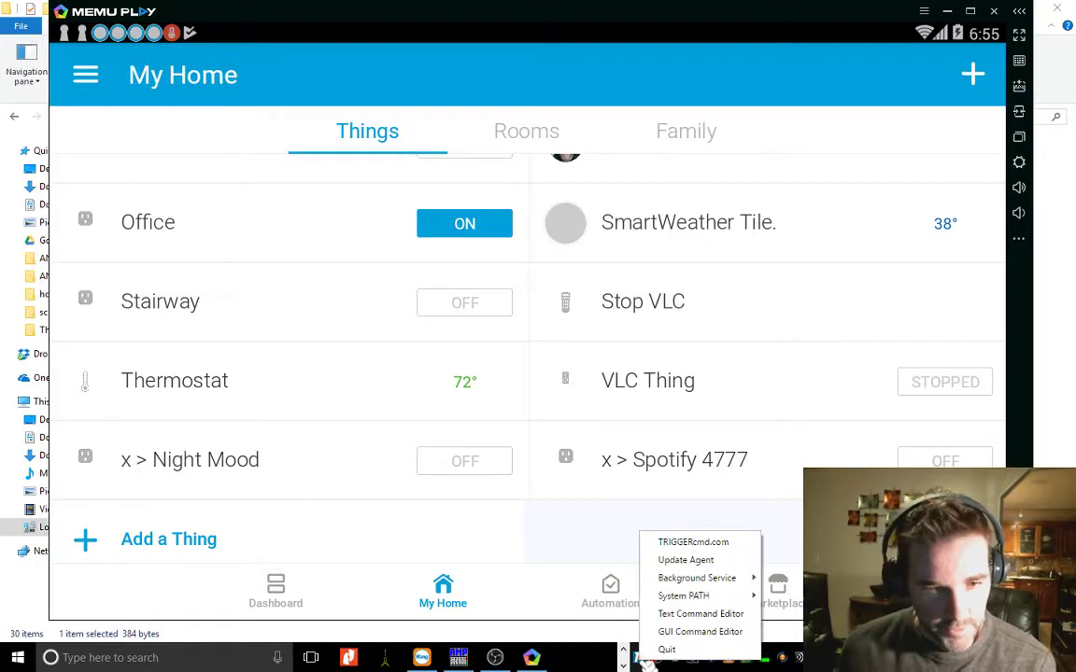
{"action": "left_click", "coordinate": [725, 546]}
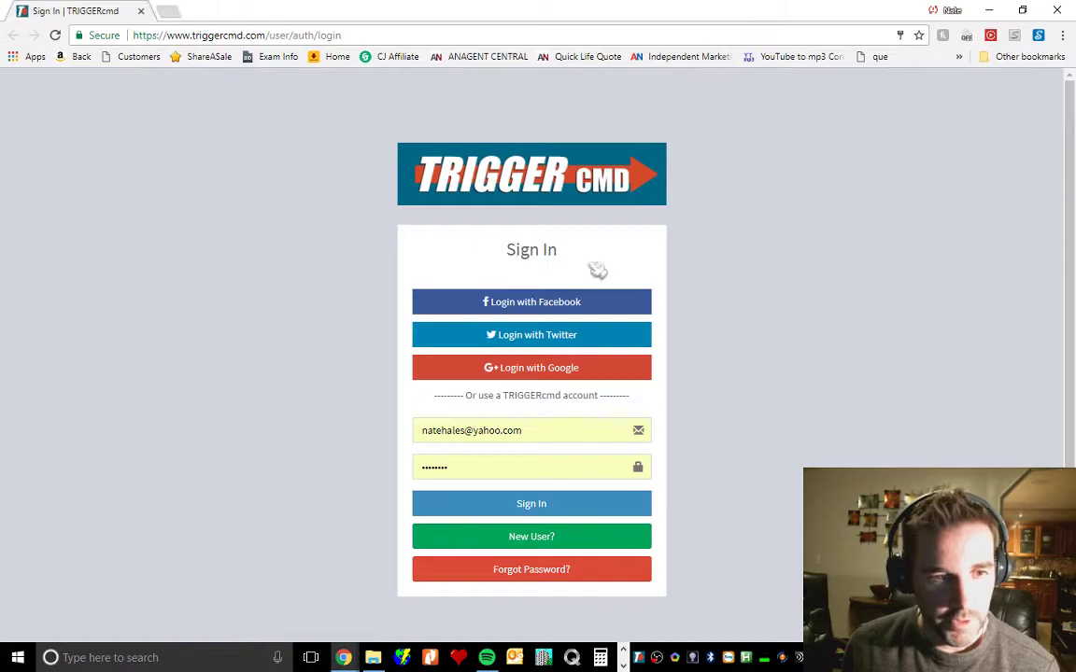
{"action": "left_click", "coordinate": [507, 511]}
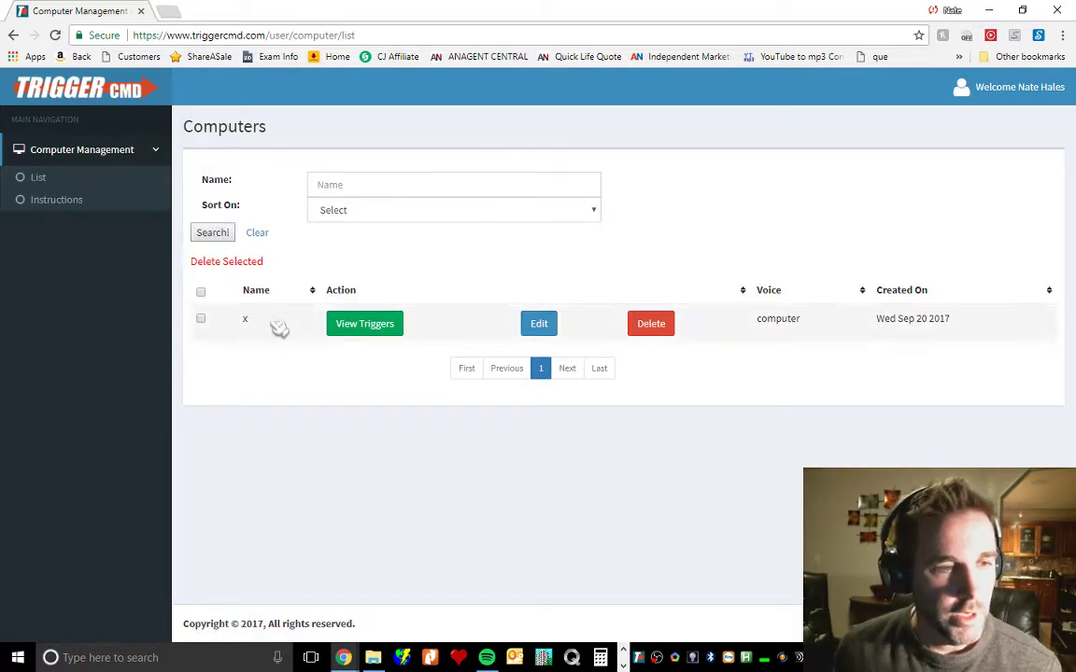
Step: Examine the name and voice trigger settings of computer x on the TRIGGERcmd website, then close the page
{"action": "right_click", "coordinate": [639, 657]}
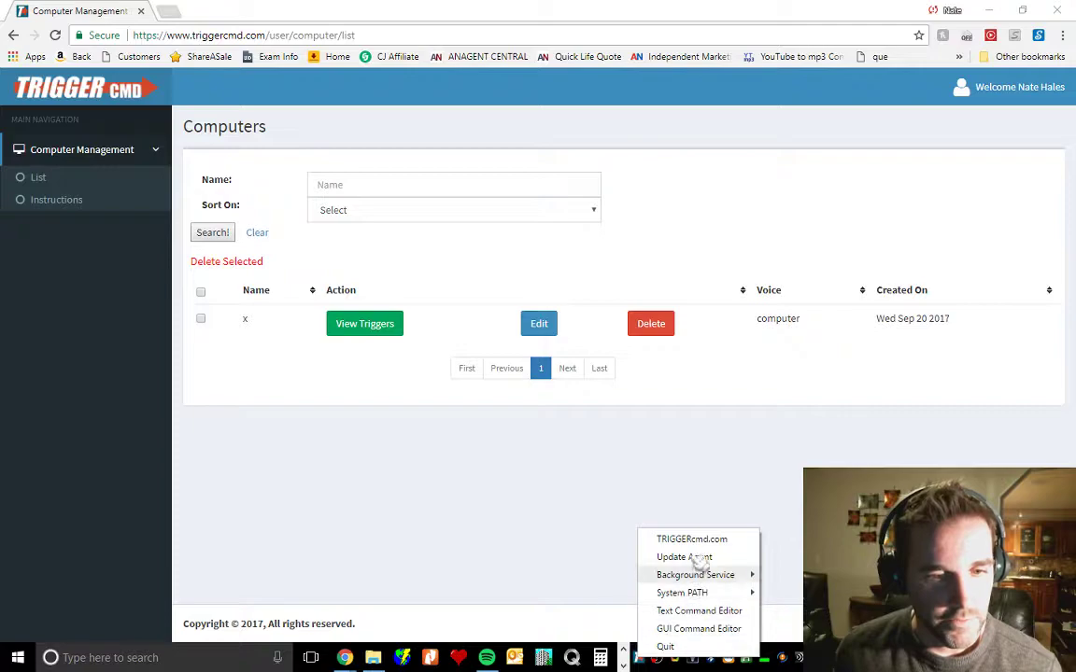
{"action": "left_click", "coordinate": [469, 491]}
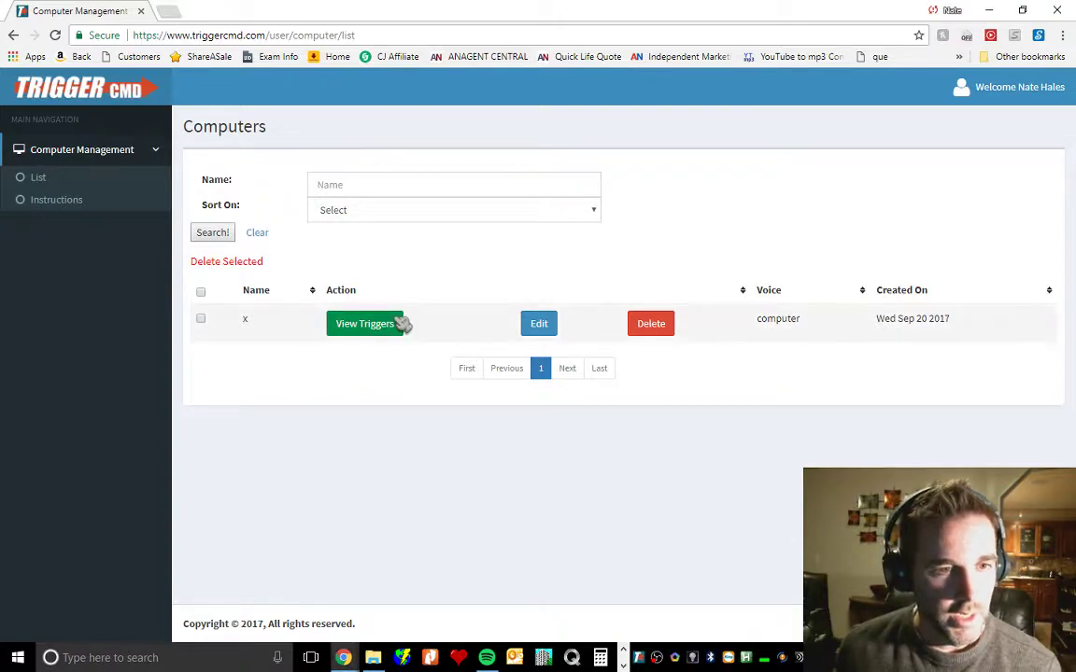
{"action": "left_click", "coordinate": [539, 324]}
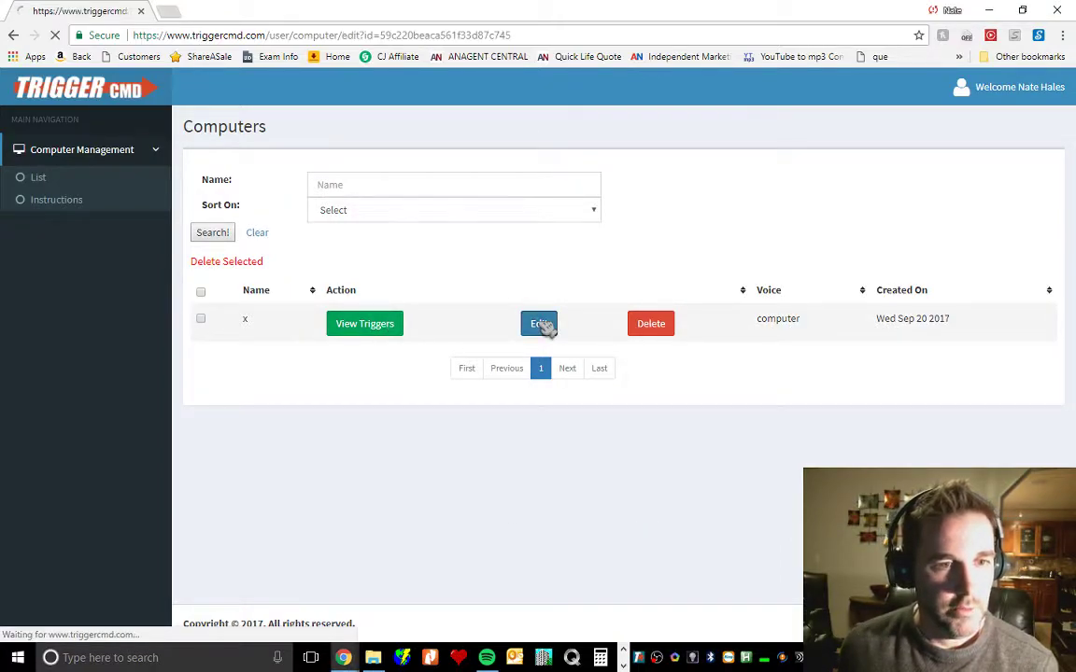
{"action": "left_click", "coordinate": [206, 188]}
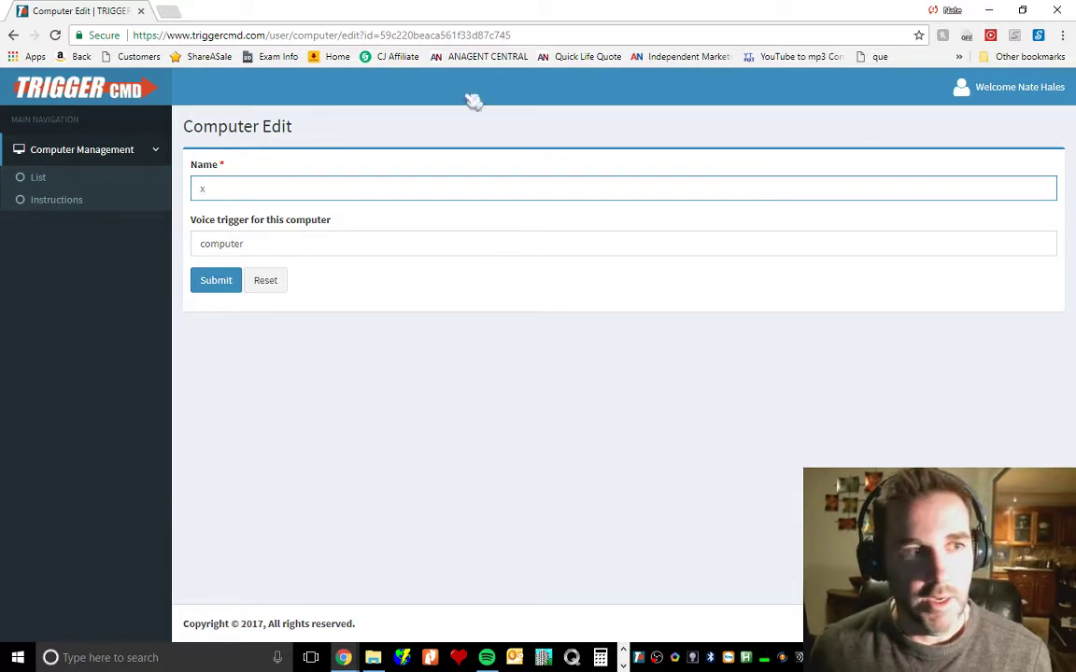
{"action": "left_click", "coordinate": [141, 10]}
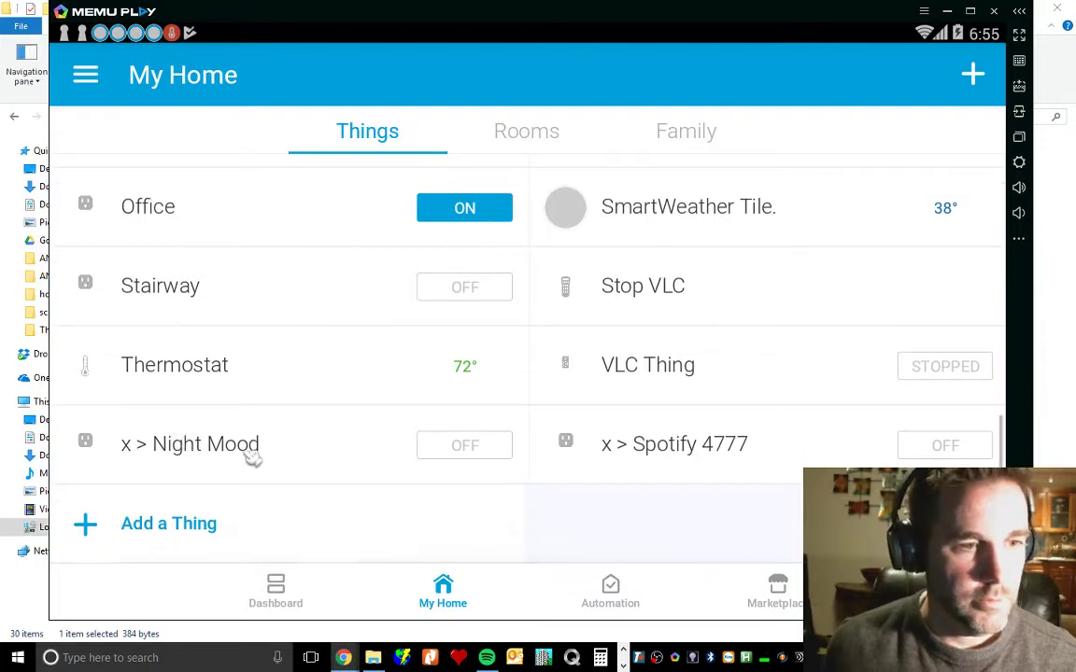
Step: Turn on the x > Night Mood switch in SmartThings and pause the playback it starts in Spotify
{"action": "scroll", "coordinate": [197, 452], "scroll_direction": "up", "scroll_amount": 2}
{"action": "scroll", "coordinate": [168, 485], "scroll_direction": "down", "scroll_amount": 2}
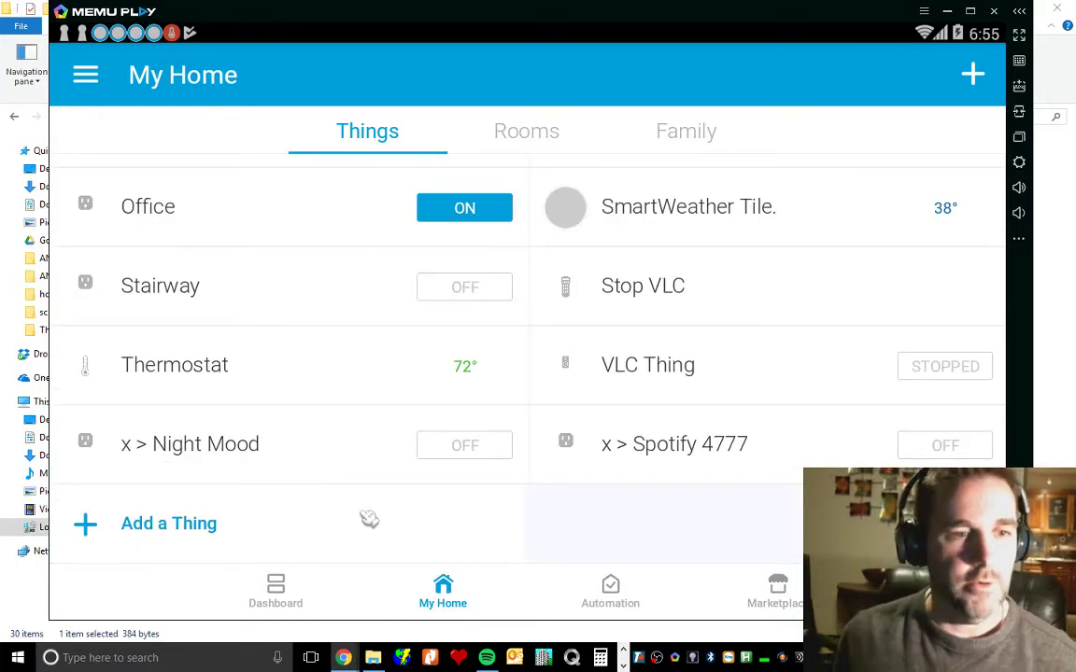
{"action": "left_click", "coordinate": [484, 453]}
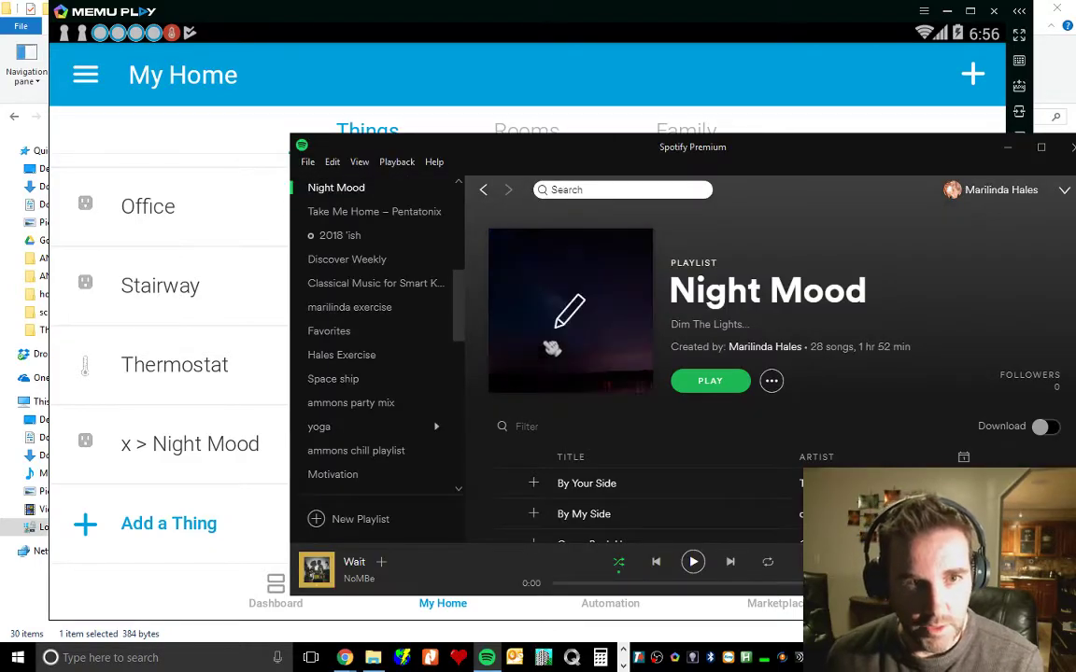
{"action": "left_click", "coordinate": [694, 562]}
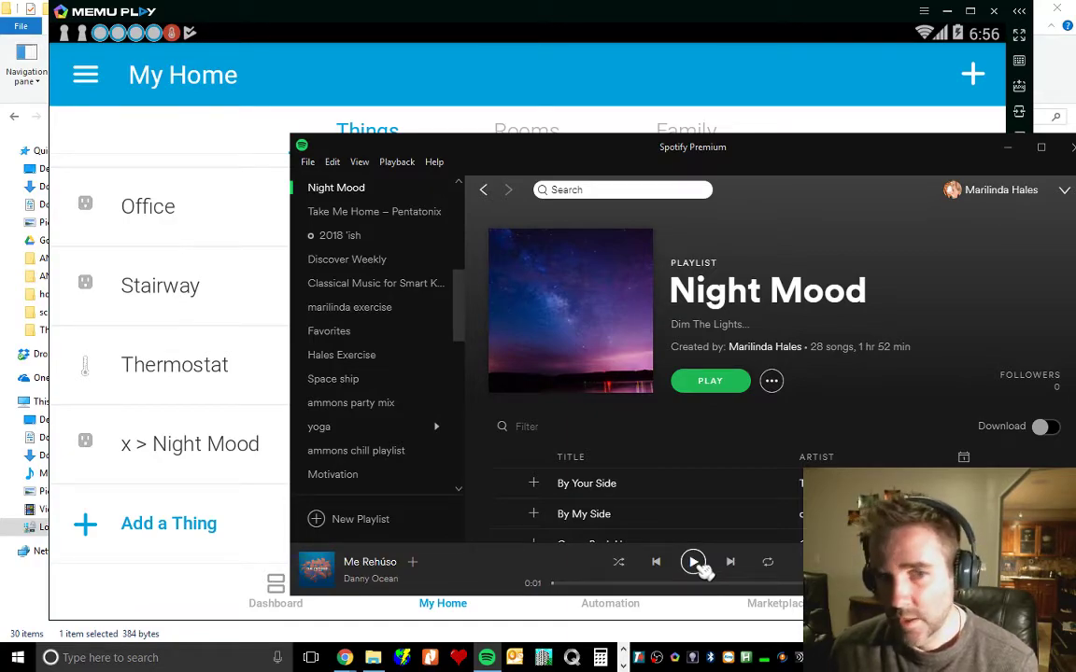